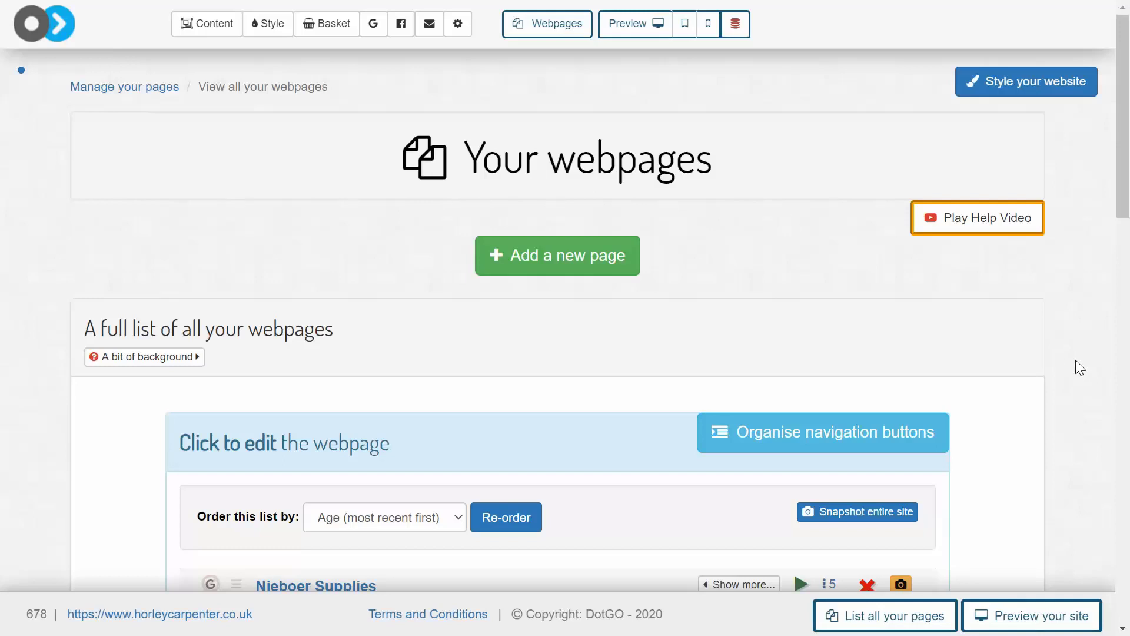
Open the Best sellers group from the shop's item groups for editing
left_click(341, 25)
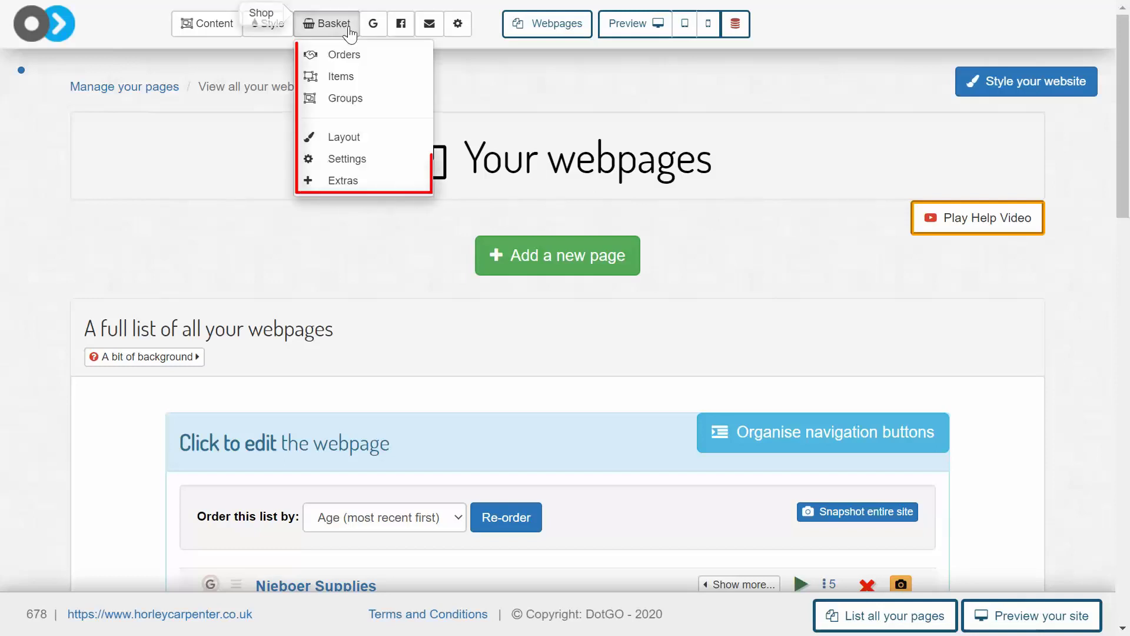
left_click(364, 100)
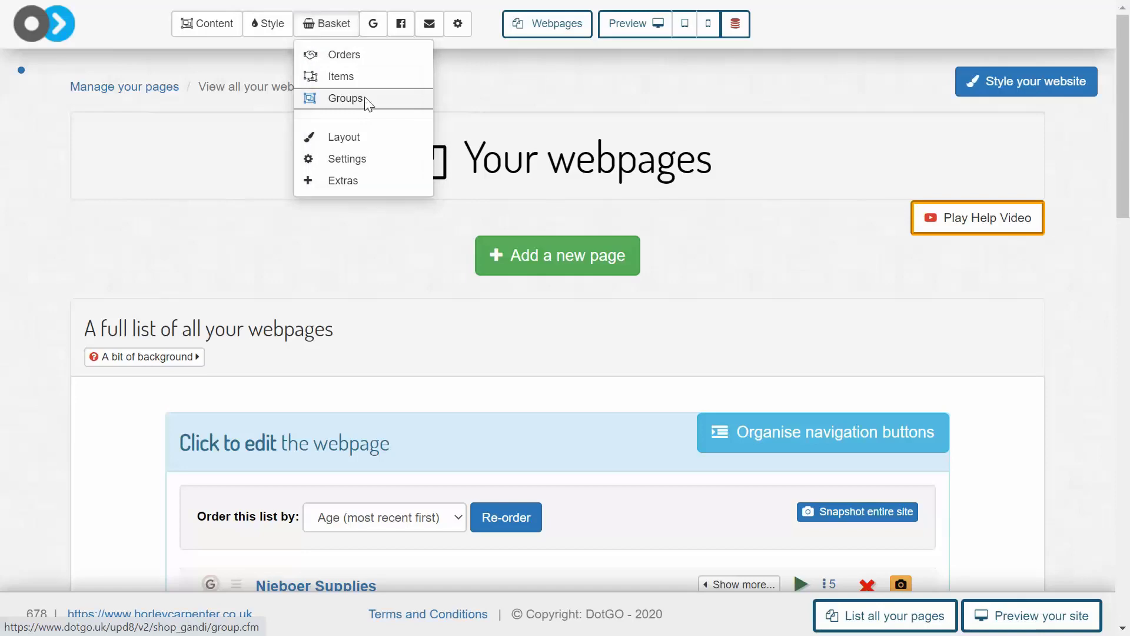
scroll(492, 218, "down", 3)
scroll(492, 222, "down", 5)
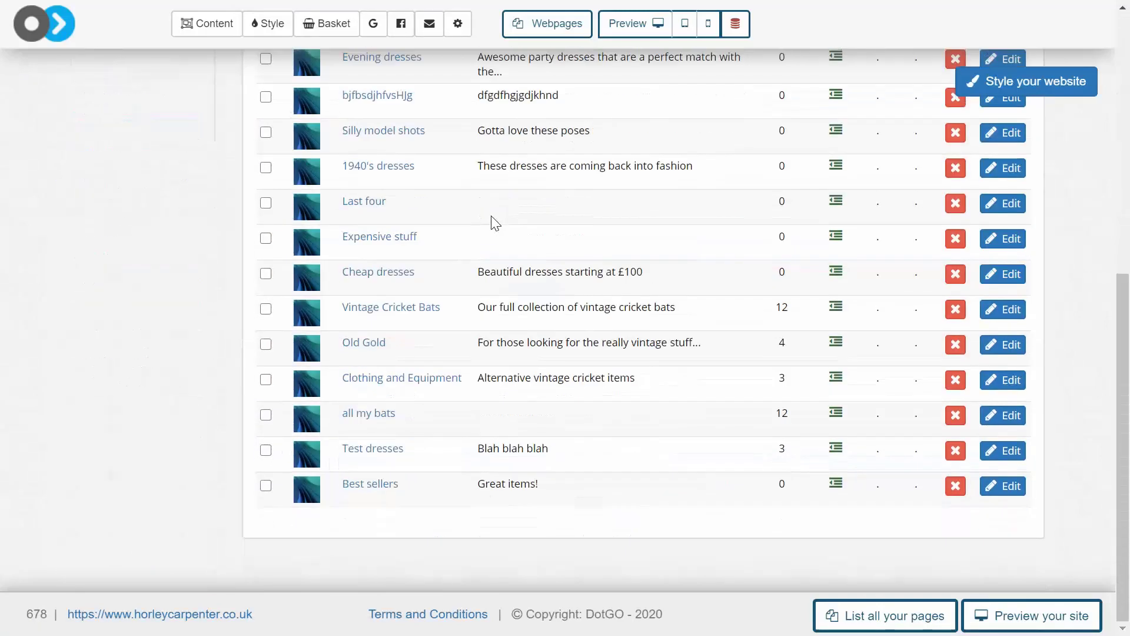
left_click(998, 492)
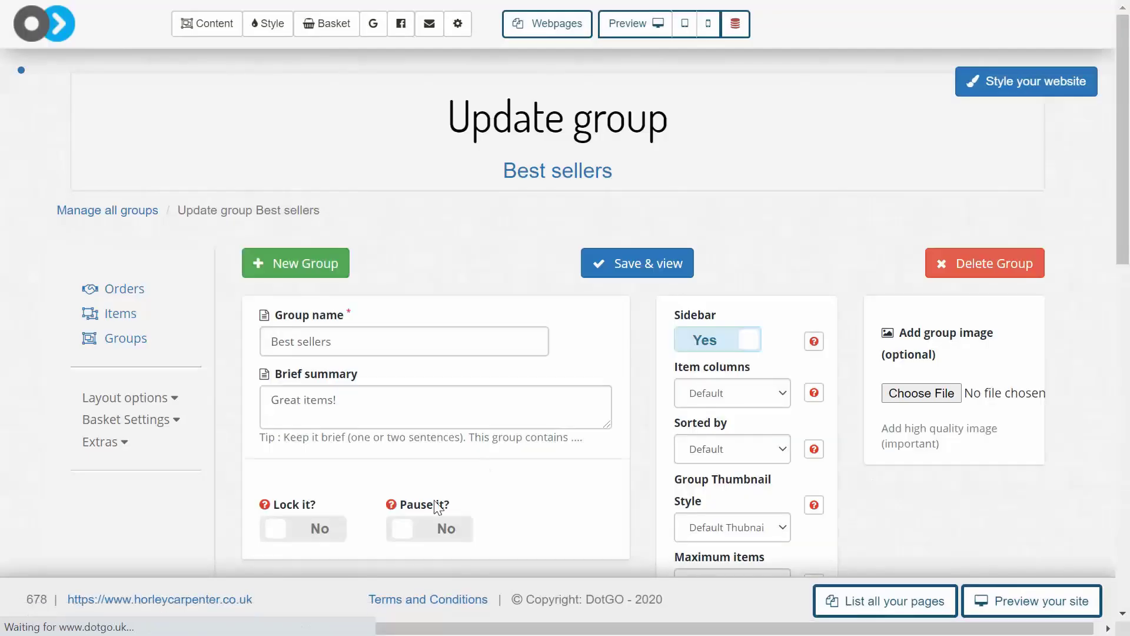
Start an automated rule for the Best sellers group and review the item criteria a rule can use
scroll(436, 506, "down", 10)
scroll(436, 507, "up", 1)
left_click(434, 321)
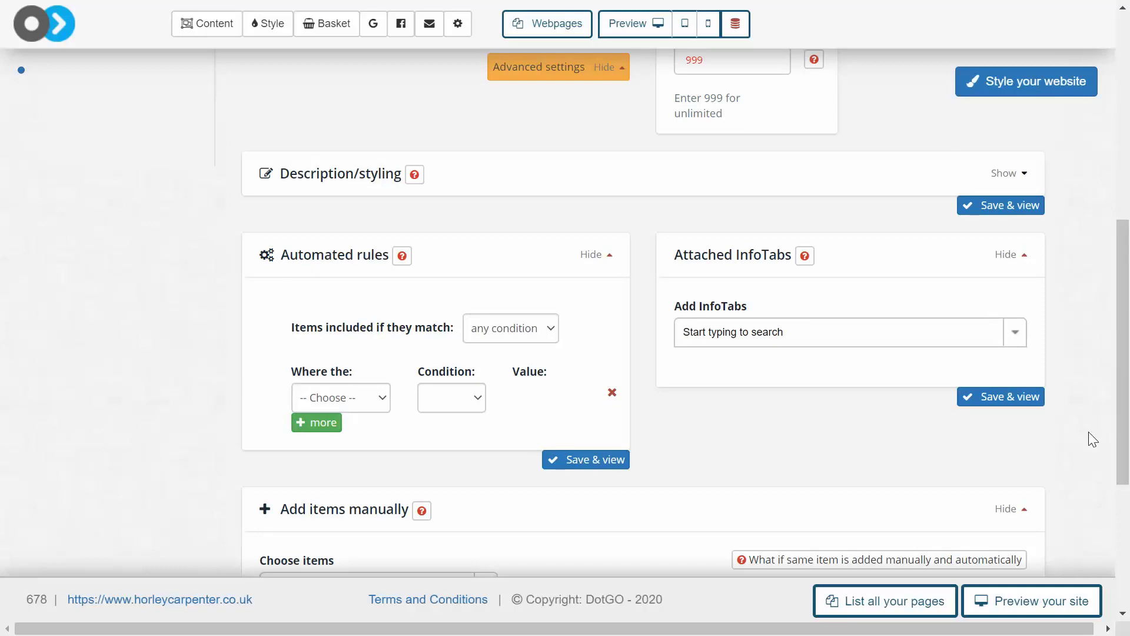
left_click(377, 406)
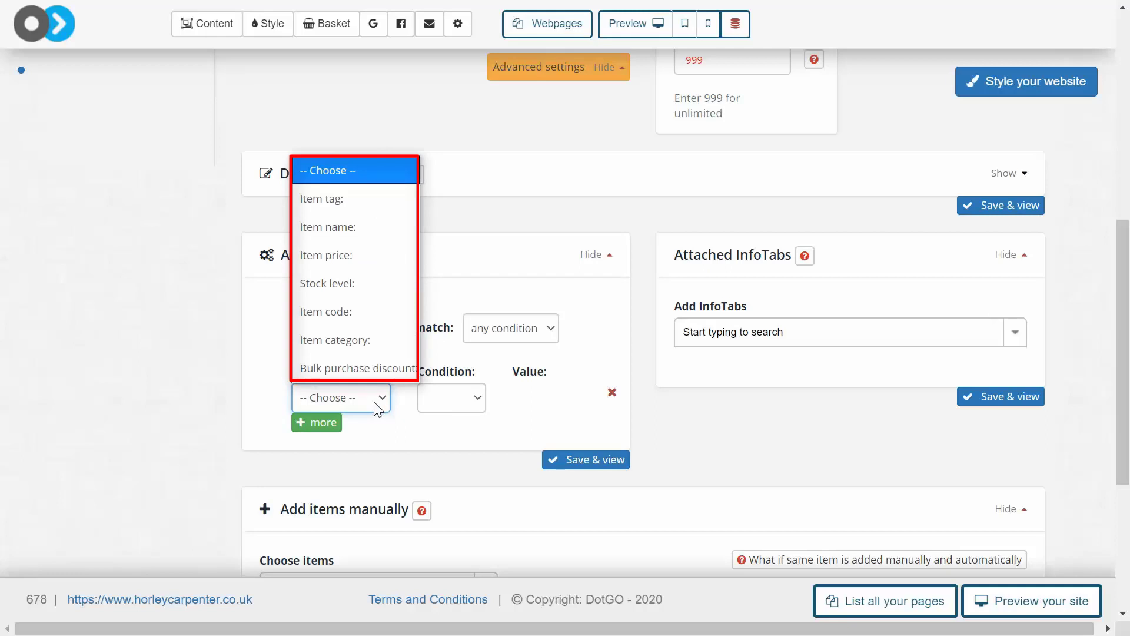
left_click(401, 468)
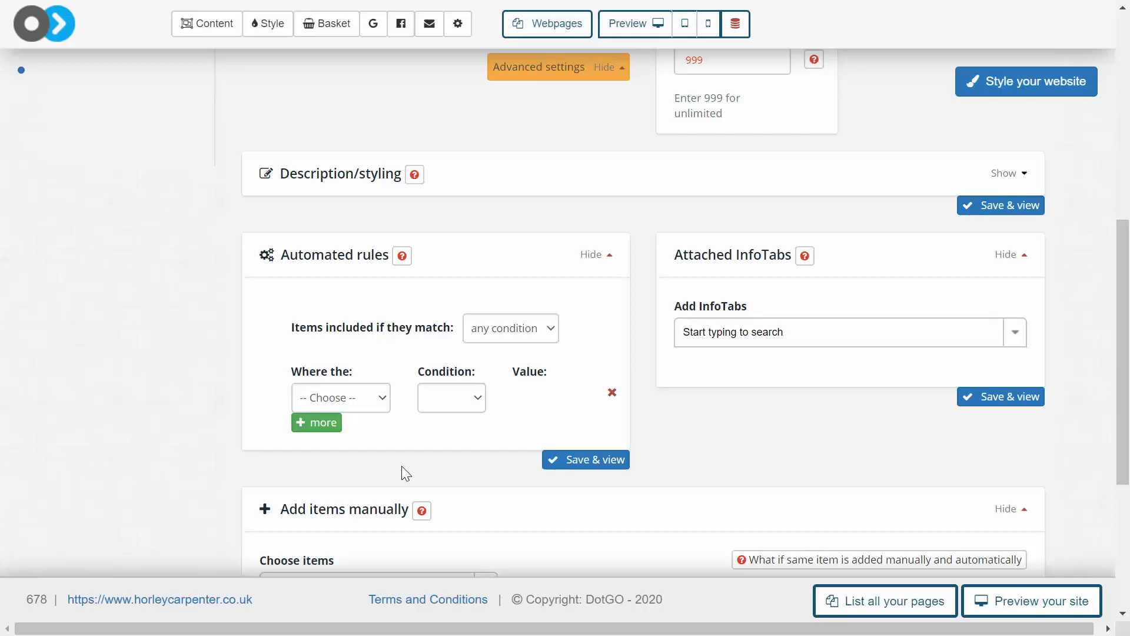
Open the BettyP item from the shop's full item list for editing
left_click(327, 27)
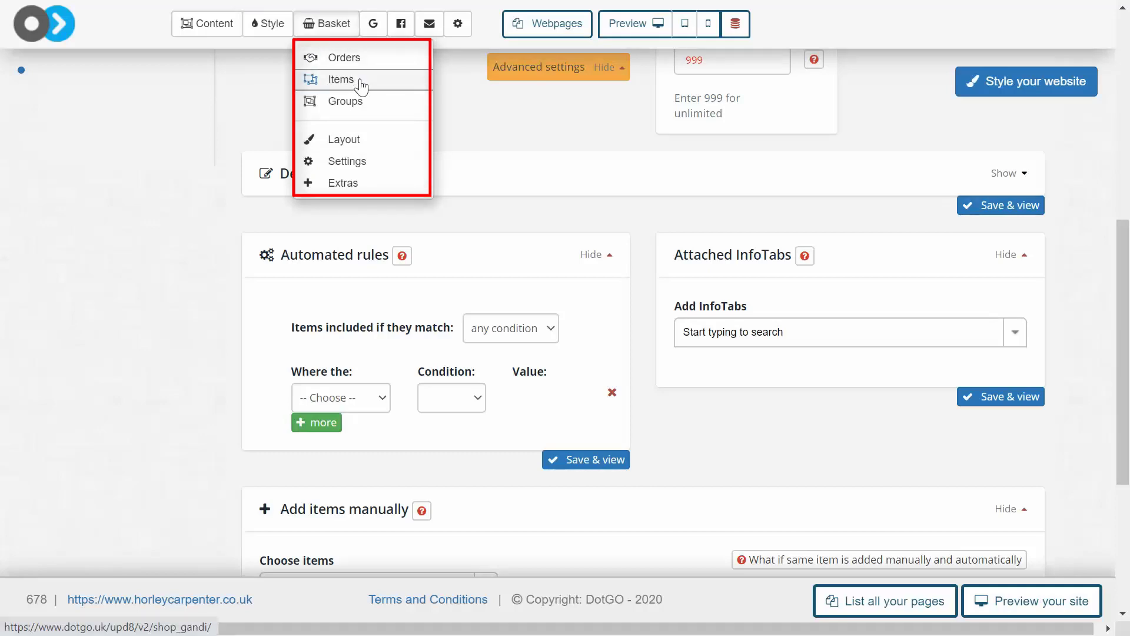
left_click(341, 79)
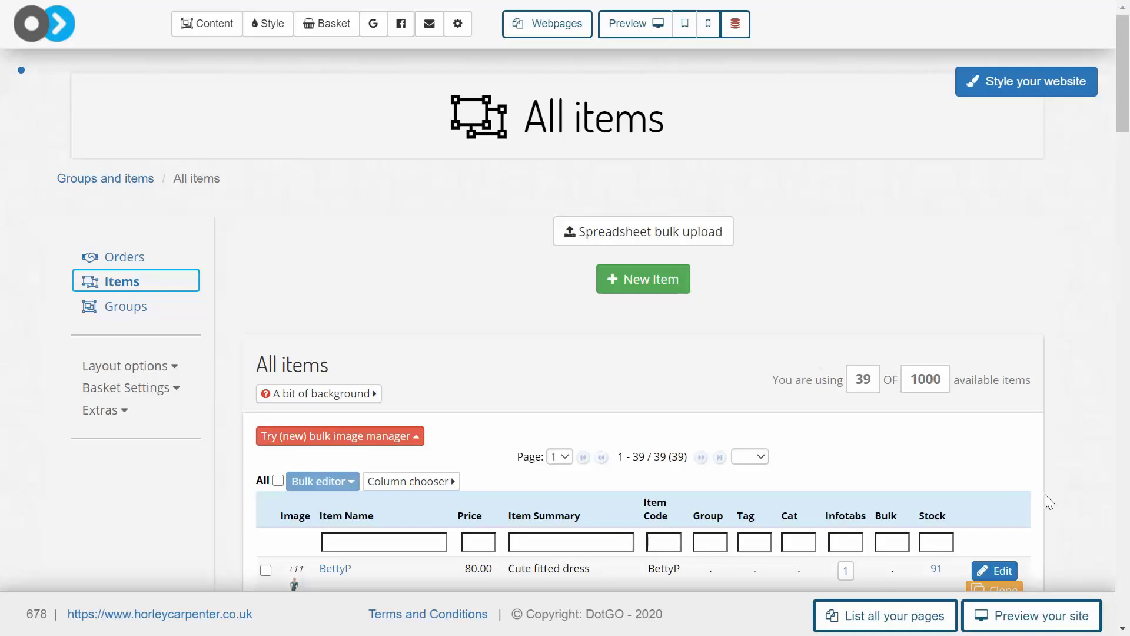
scroll(1044, 494, "down", 3)
left_click(1005, 391)
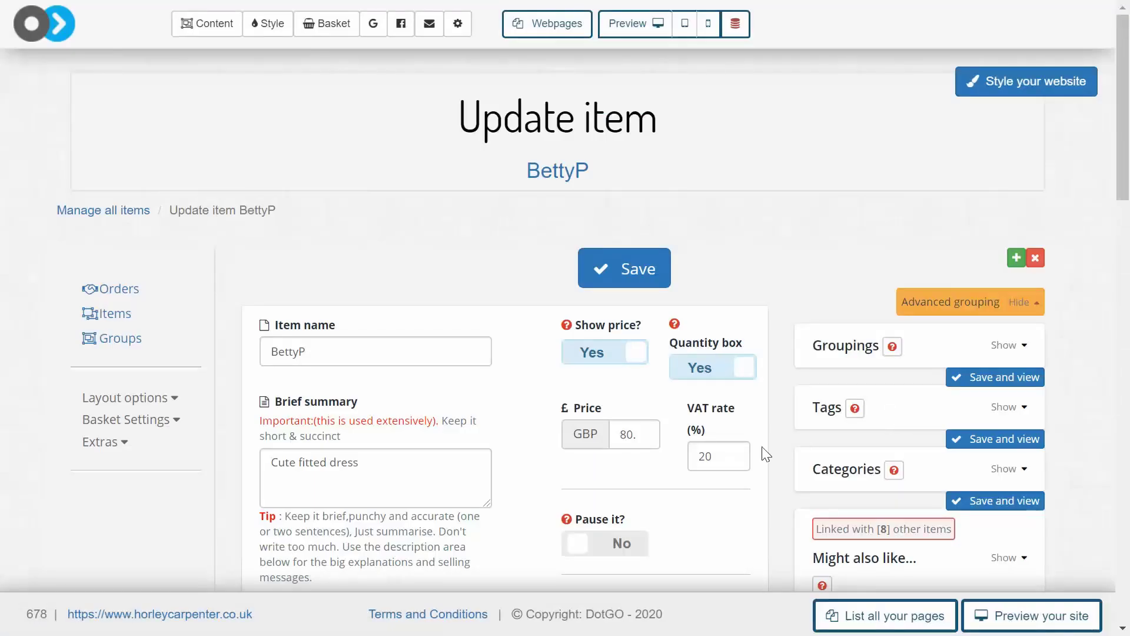
Add a "Best sellers" tag to the BettyP item and save it
left_click(1008, 406)
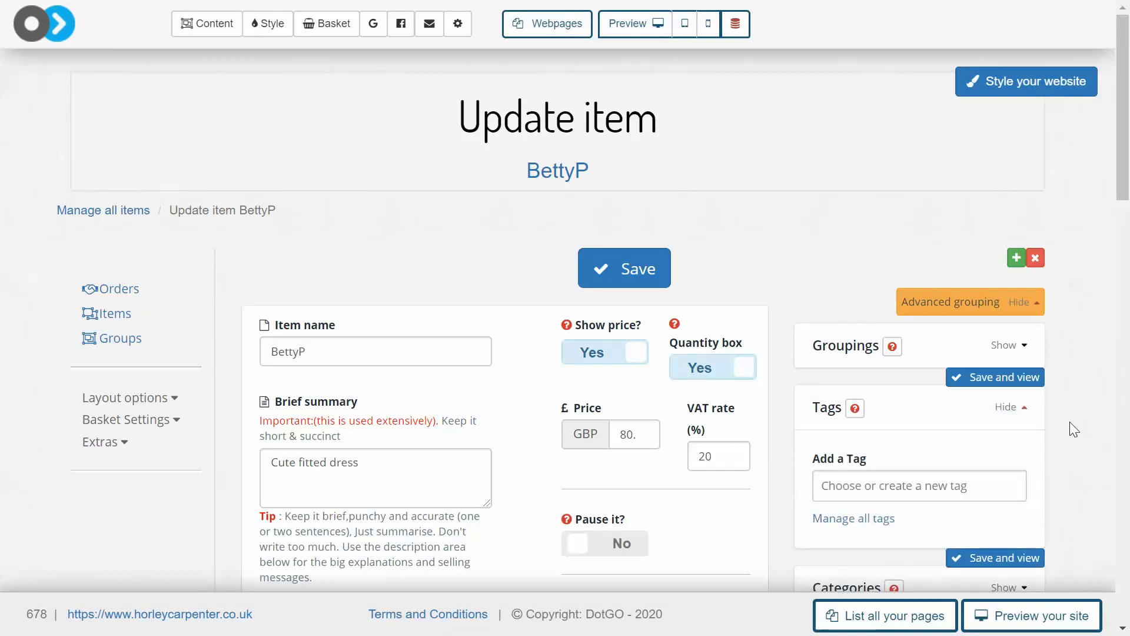
left_click(914, 478)
type("Best sellers")
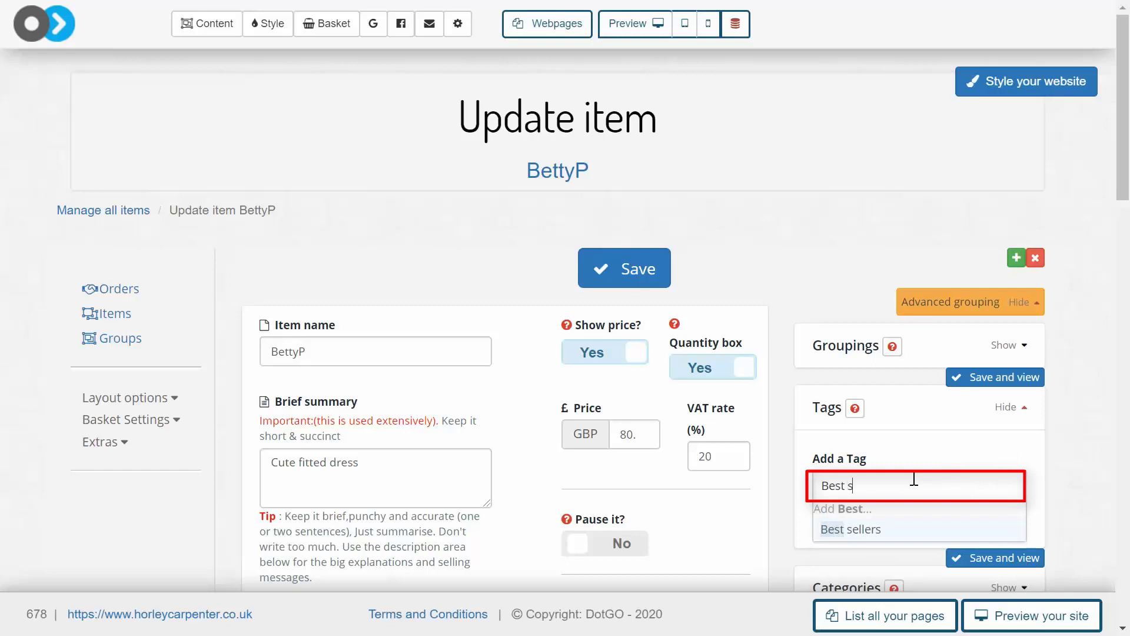
key("Return")
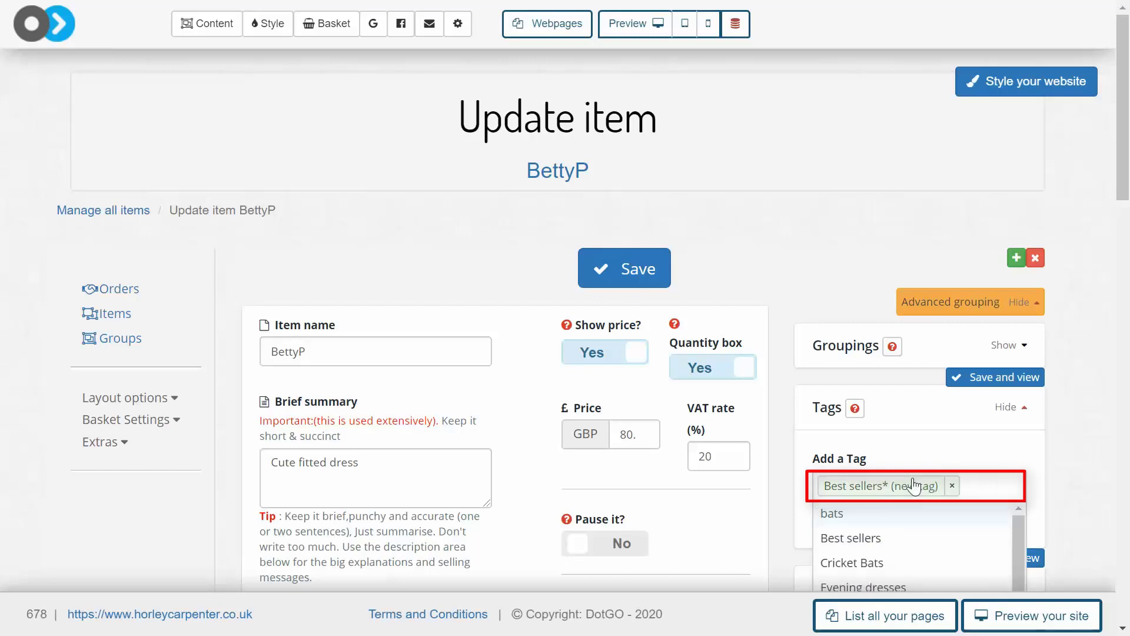
left_click(1107, 510)
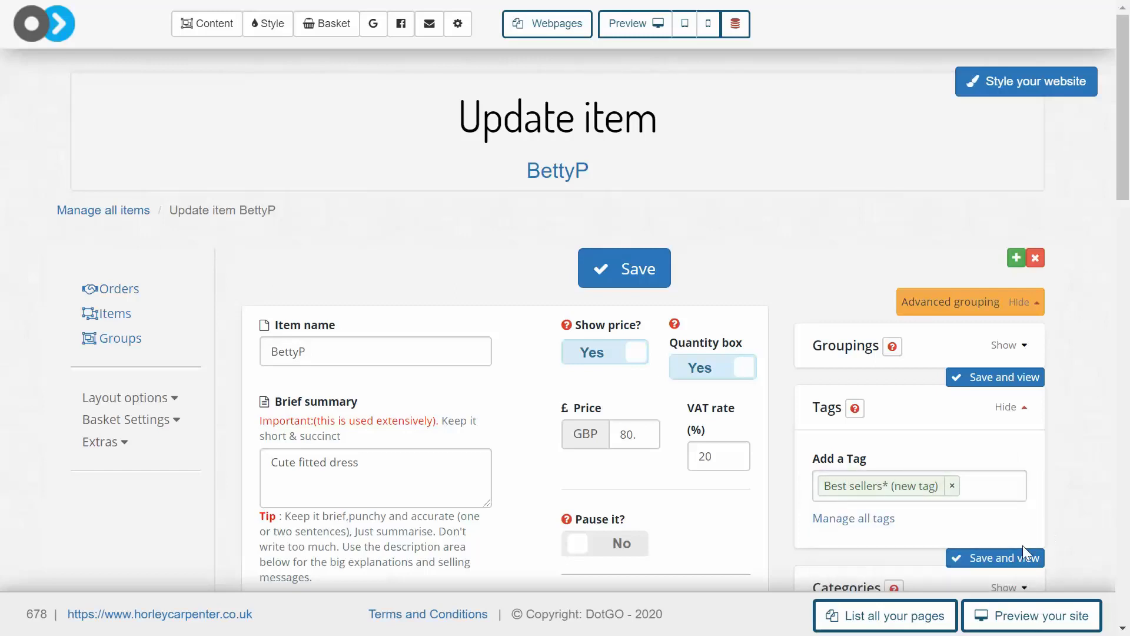
left_click(1011, 560)
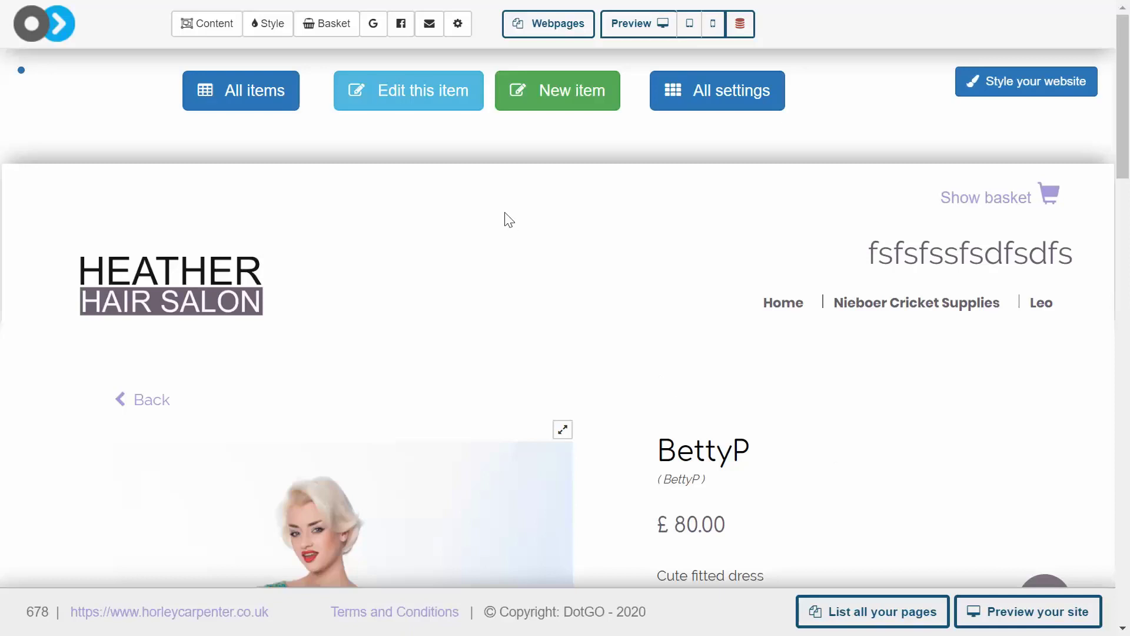
Select four dresses in the shop's item list, including Shirley, BettyP2 and Day dress2
left_click(333, 29)
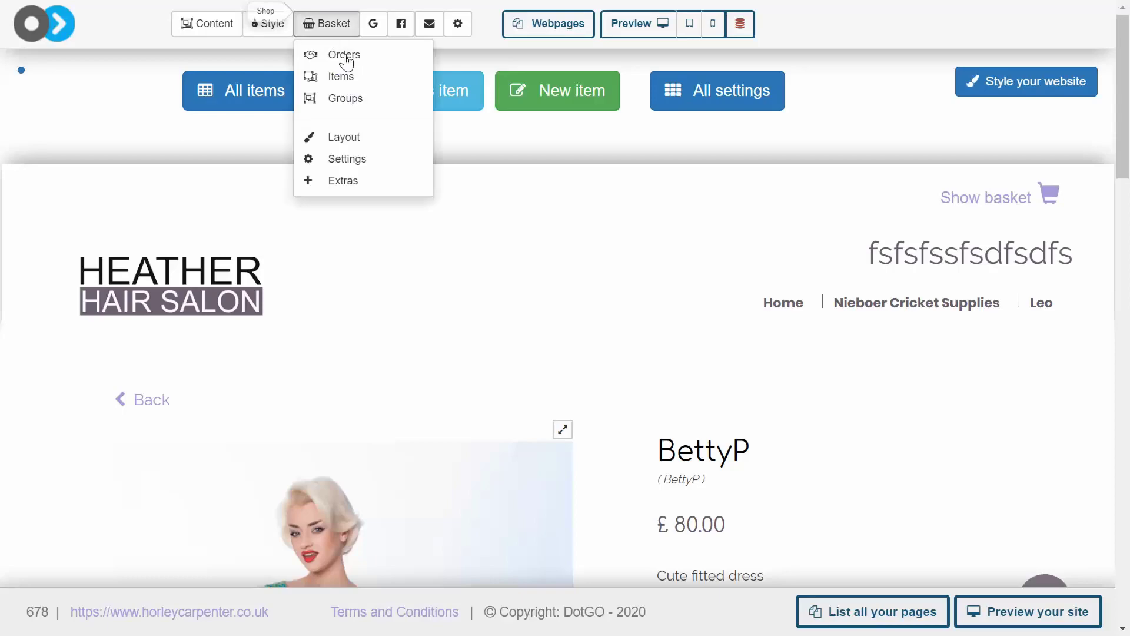
left_click(355, 79)
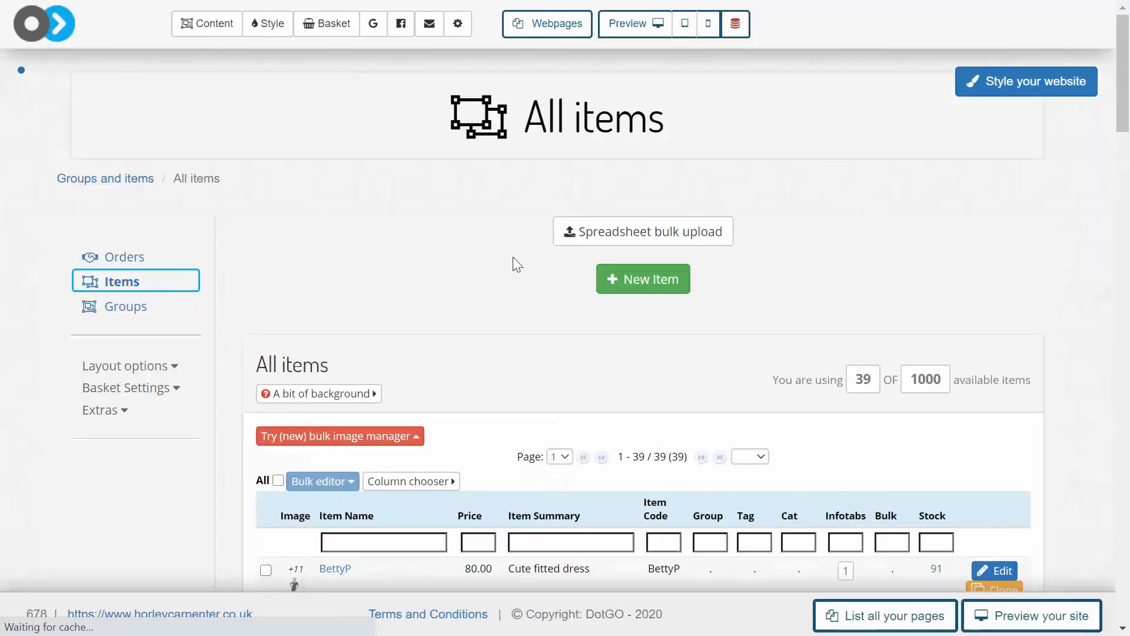
scroll(513, 262, "down", 15)
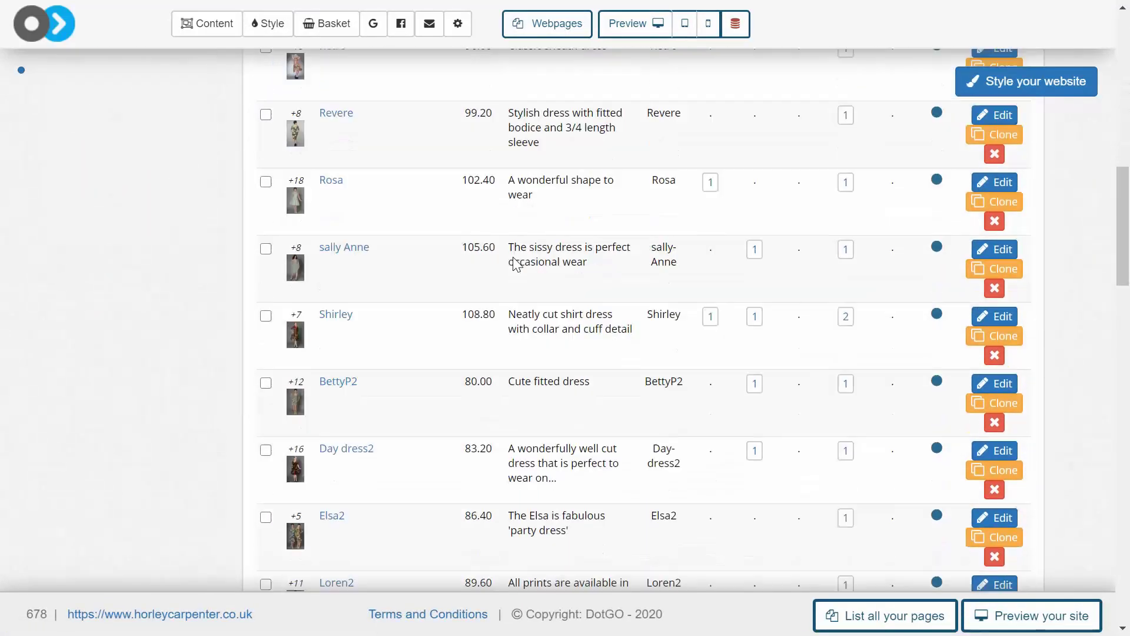
left_click(266, 282)
left_click(265, 349)
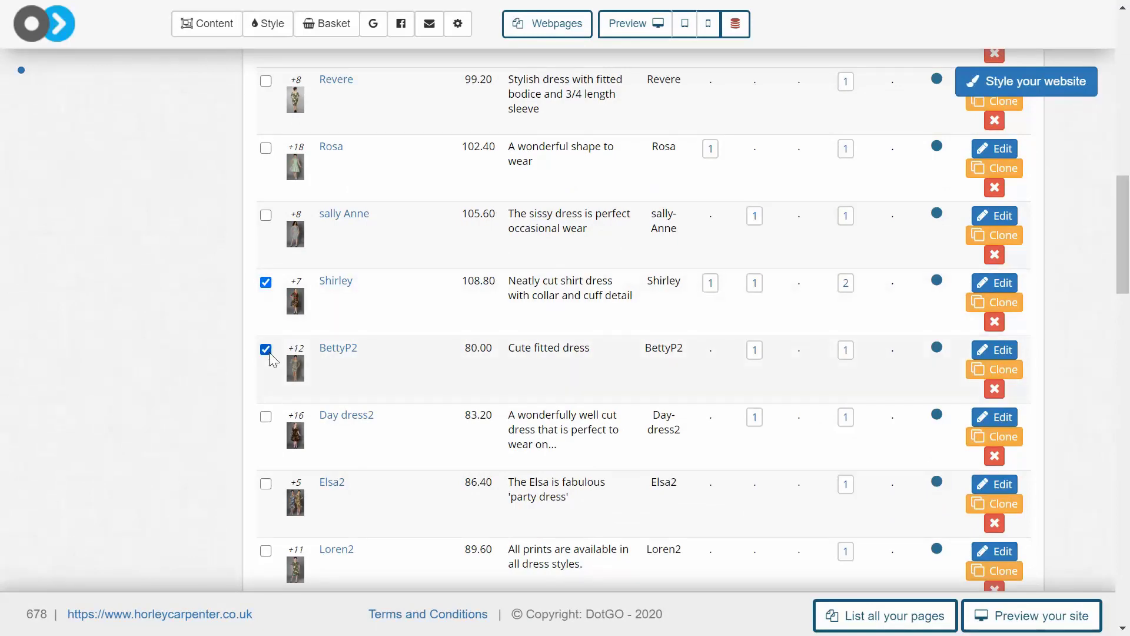
left_click(266, 417)
scroll(475, 330, "up", 7)
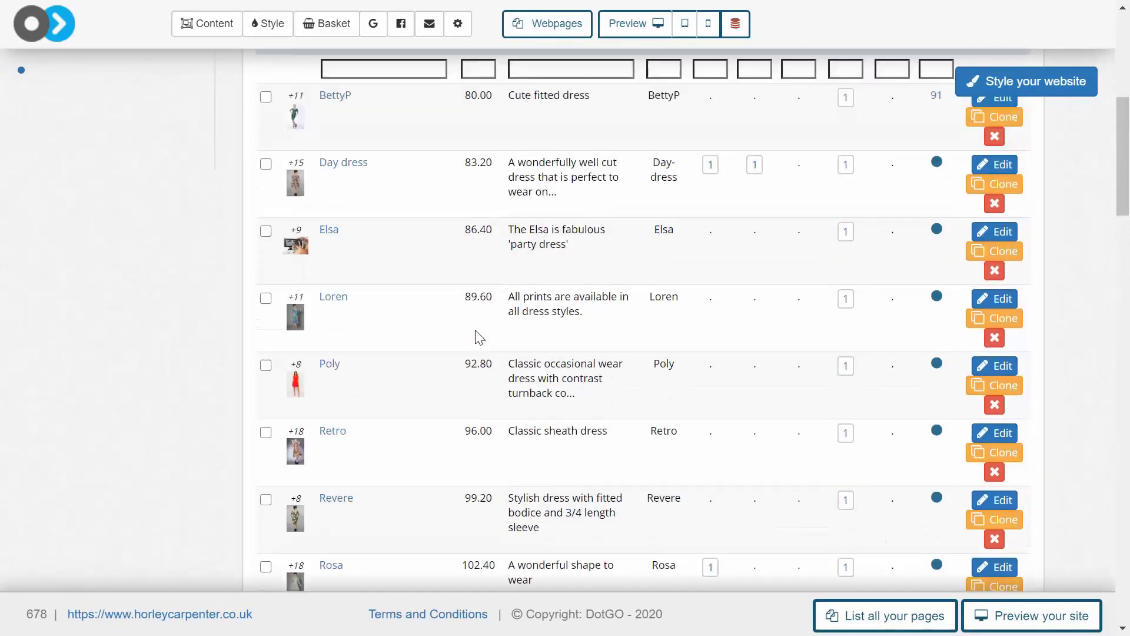
scroll(479, 337, "up", 3)
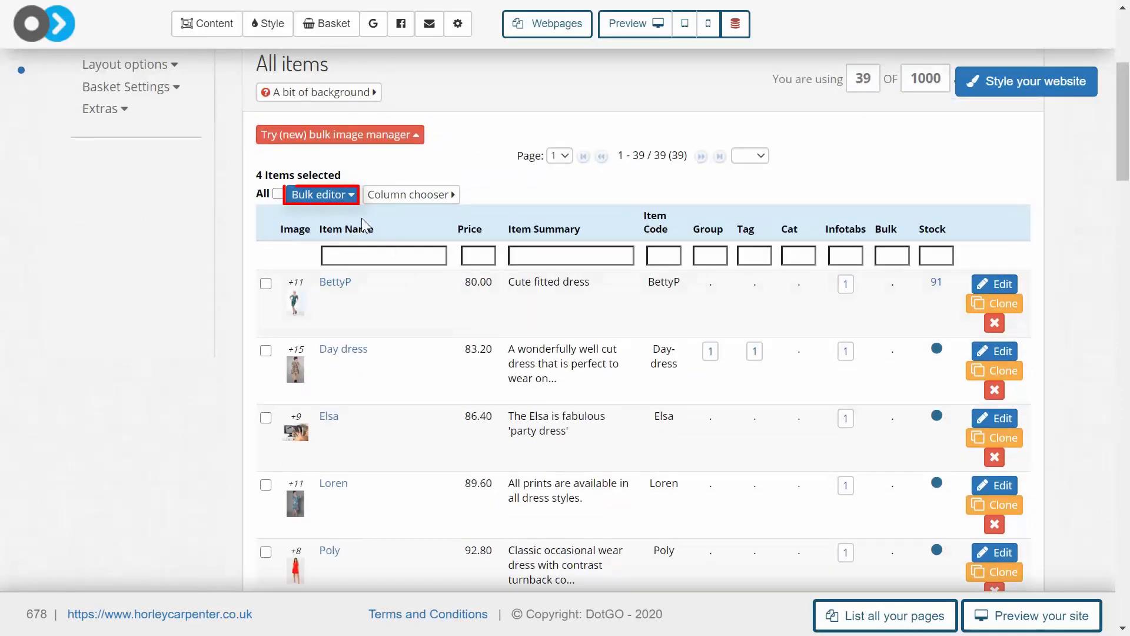
Bulk-edit the four selected items to add the "Best sellers" tag
left_click(330, 195)
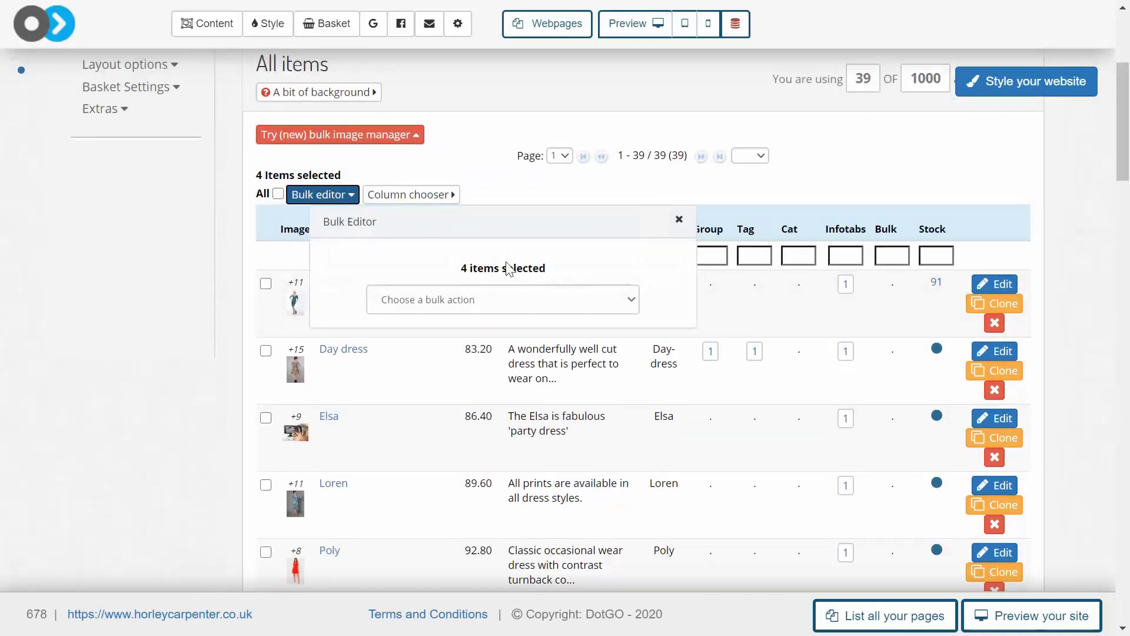
left_click(575, 299)
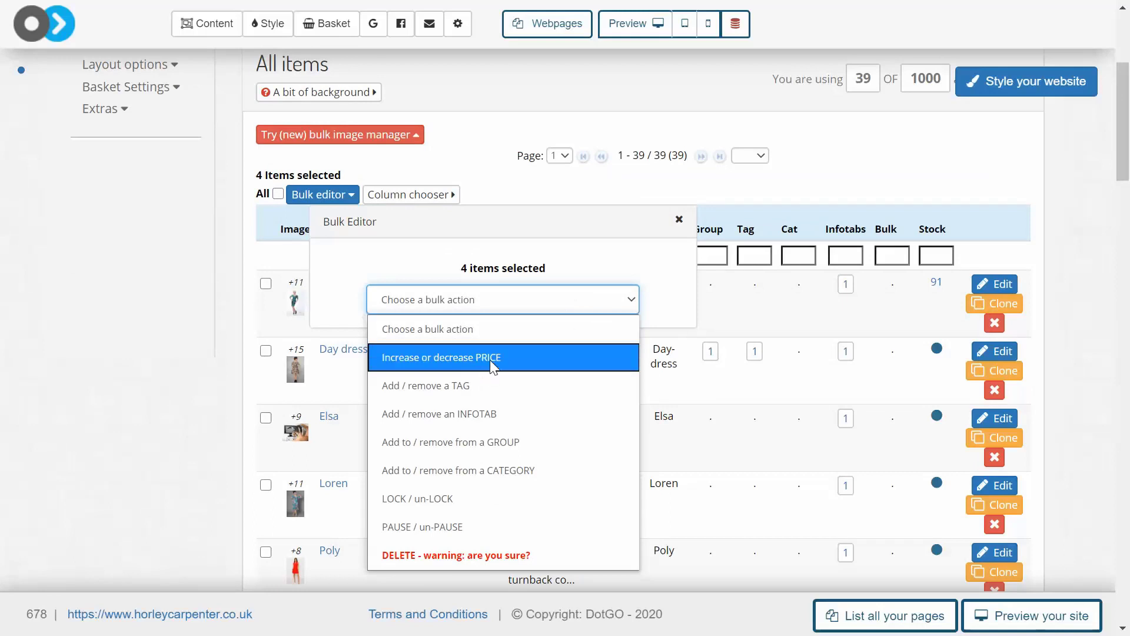
left_click(468, 387)
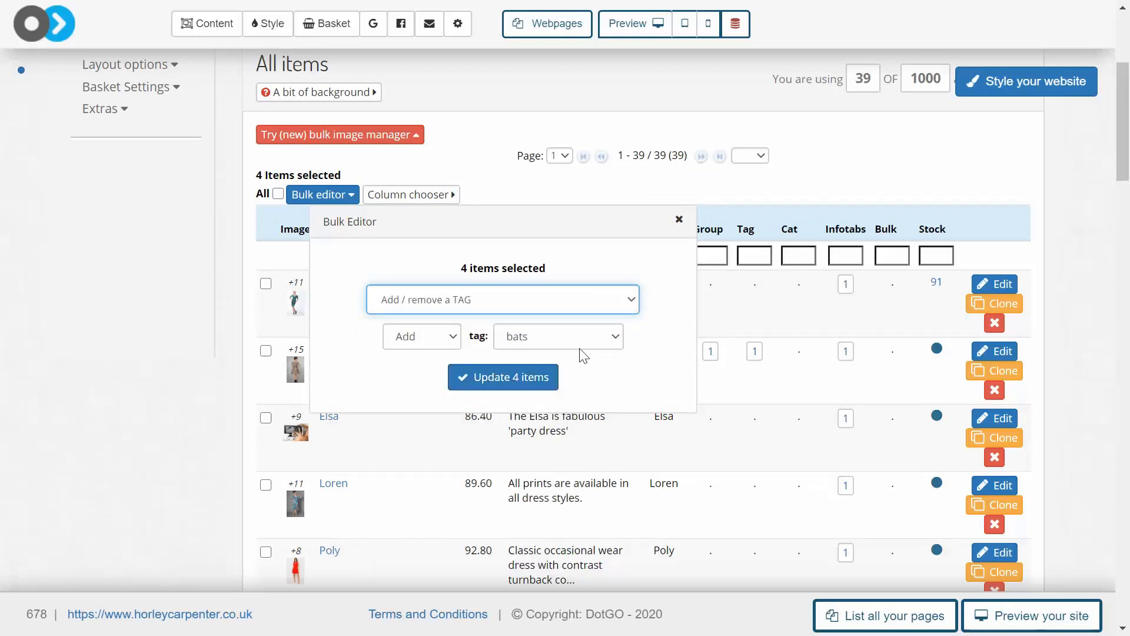
left_click(579, 341)
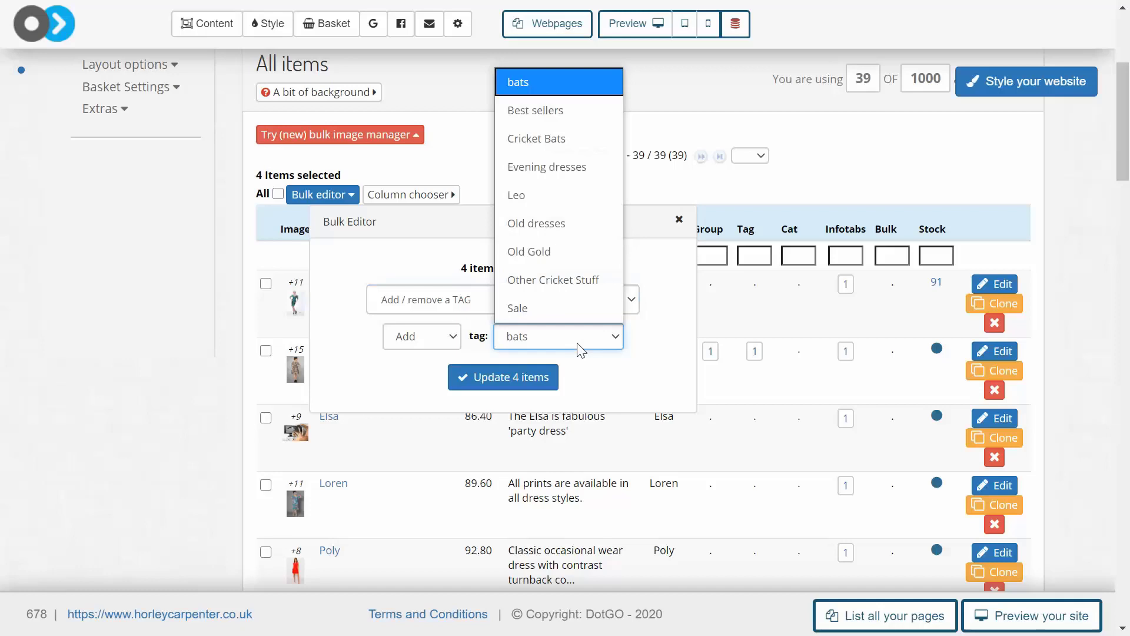
left_click(550, 111)
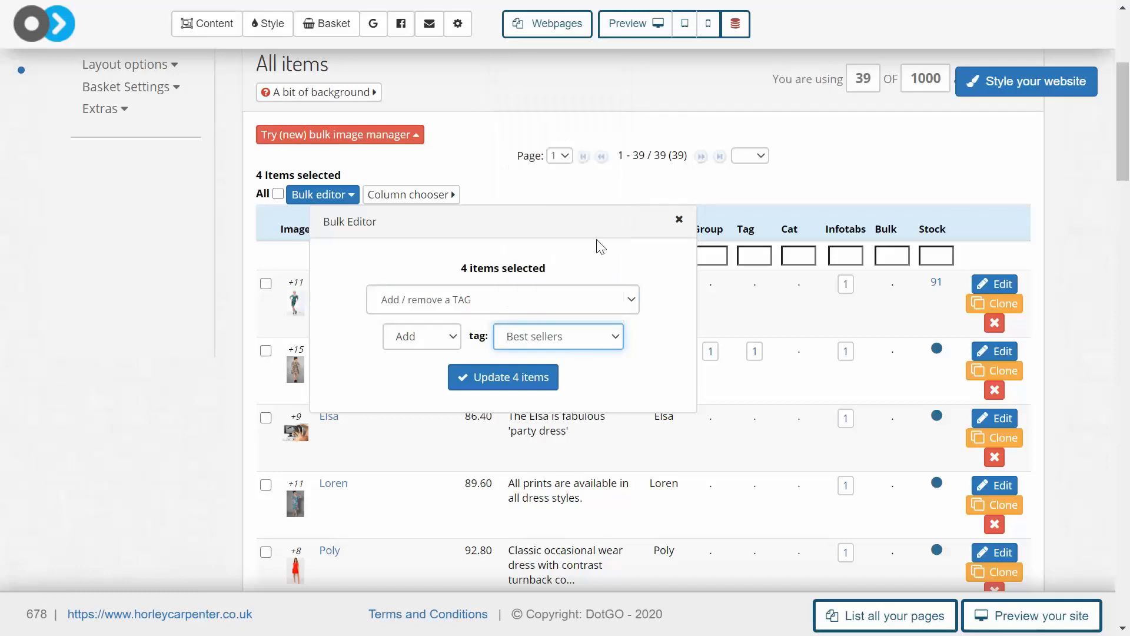
left_click(536, 381)
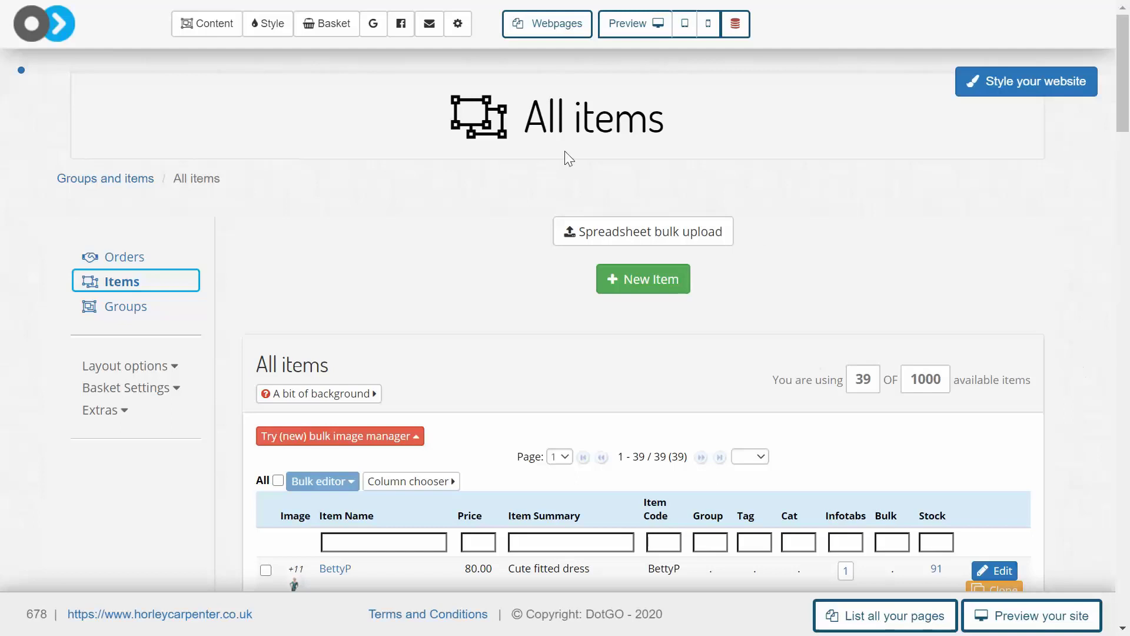
Return to the shop's item groups and open the Best sellers group for editing
left_click(346, 33)
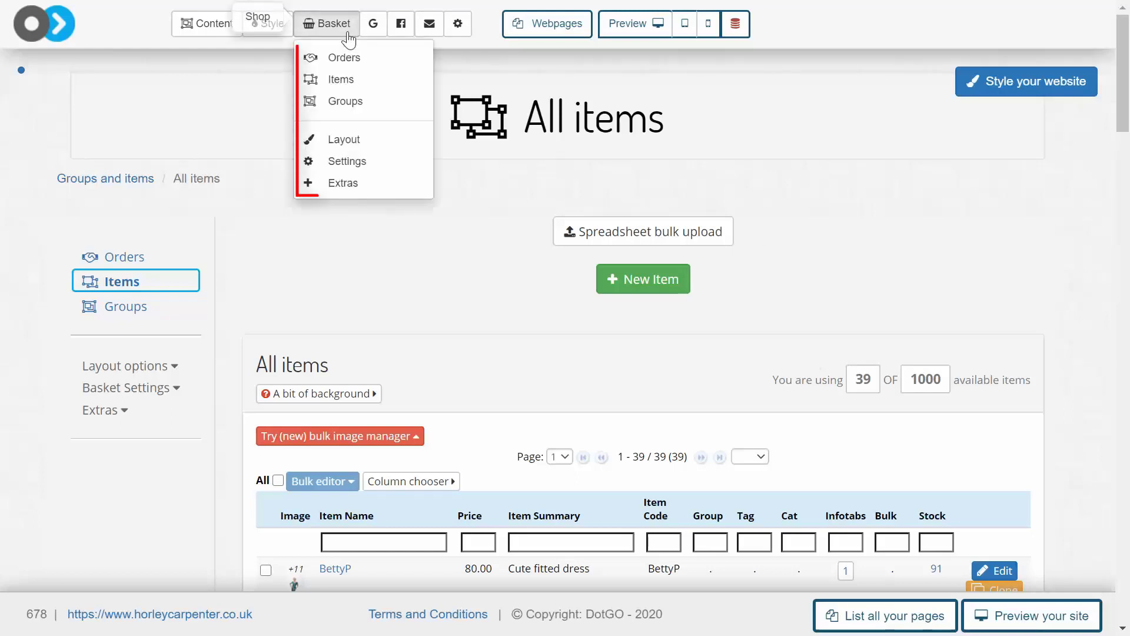
left_click(378, 100)
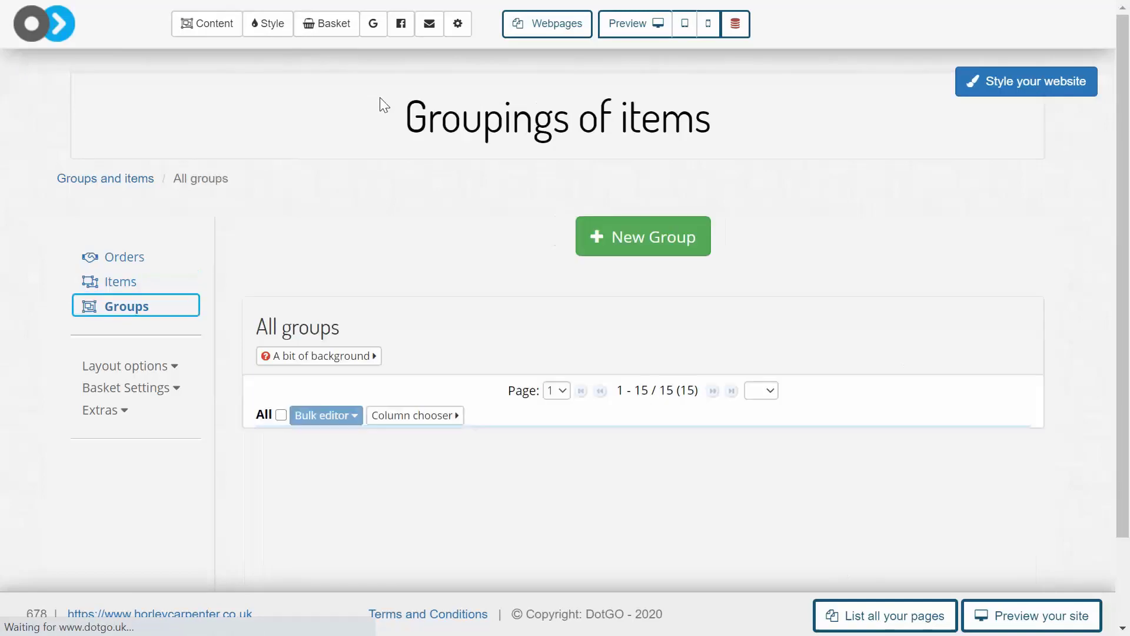
scroll(492, 282, "down", 9)
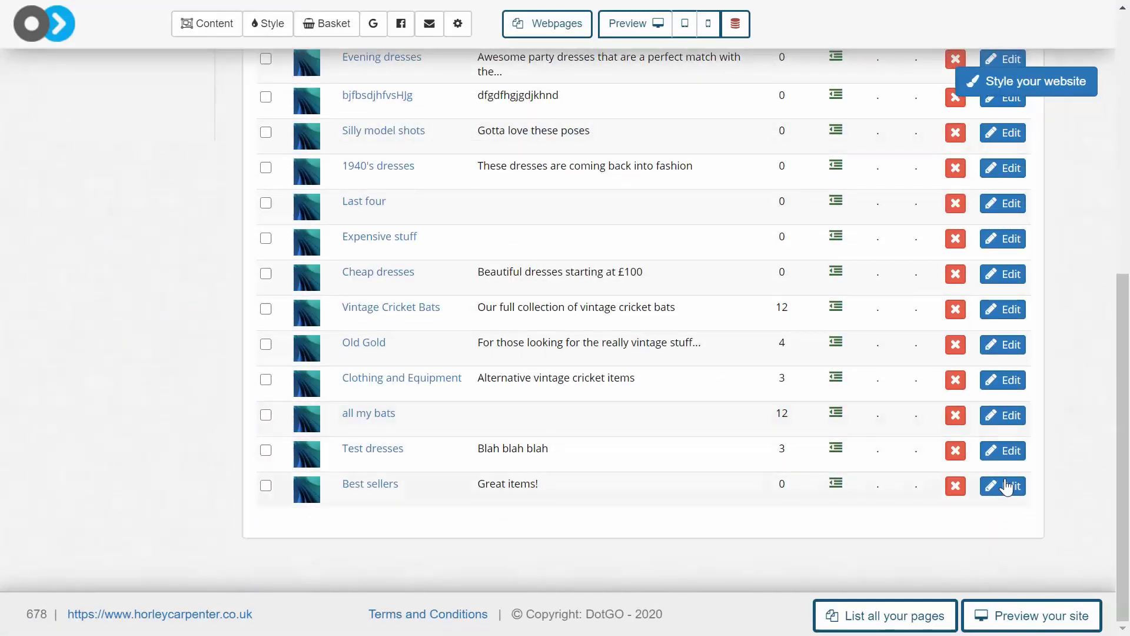
left_click(1006, 485)
Define an automated rule for the Best sellers group that includes items where the item tag is "Best sellers"
scroll(600, 434, "down", 3)
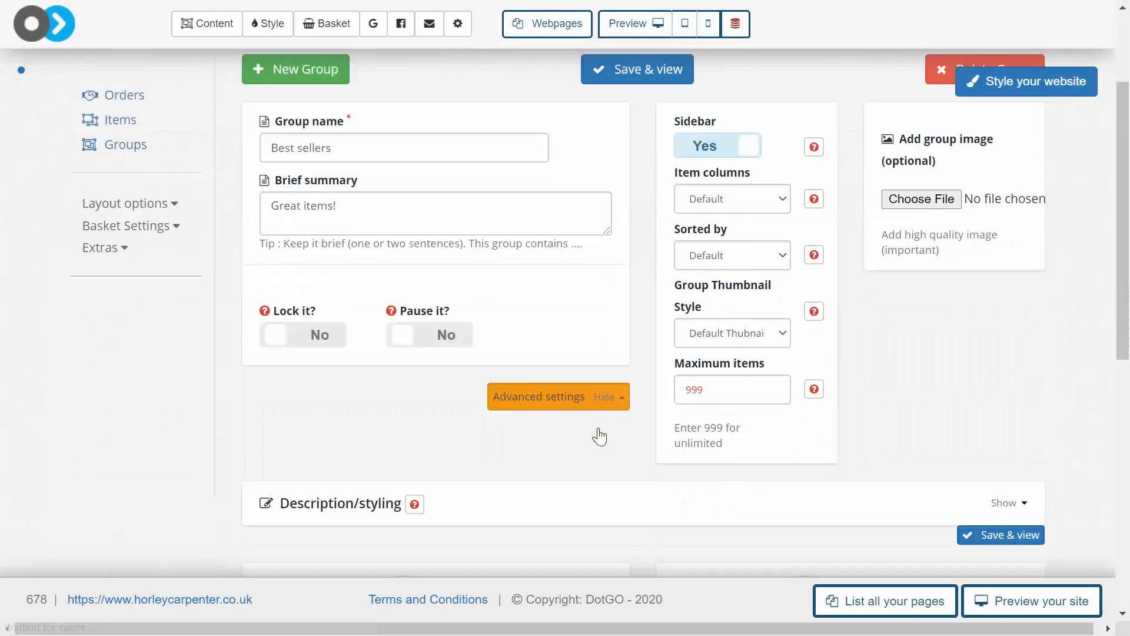
scroll(599, 437, "down", 5)
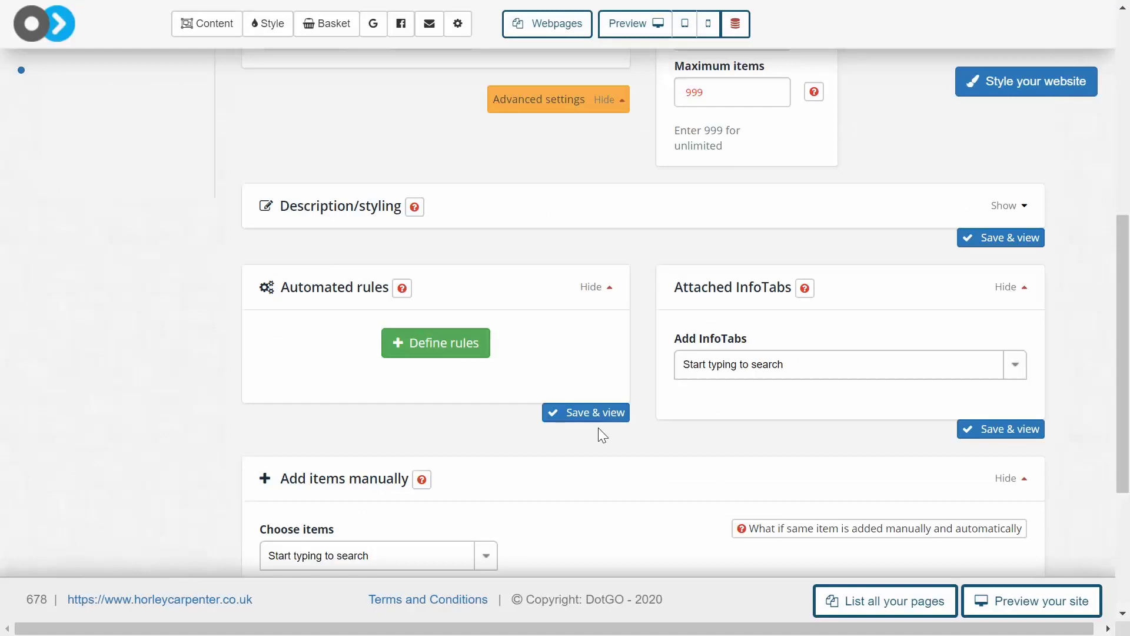
left_click(445, 355)
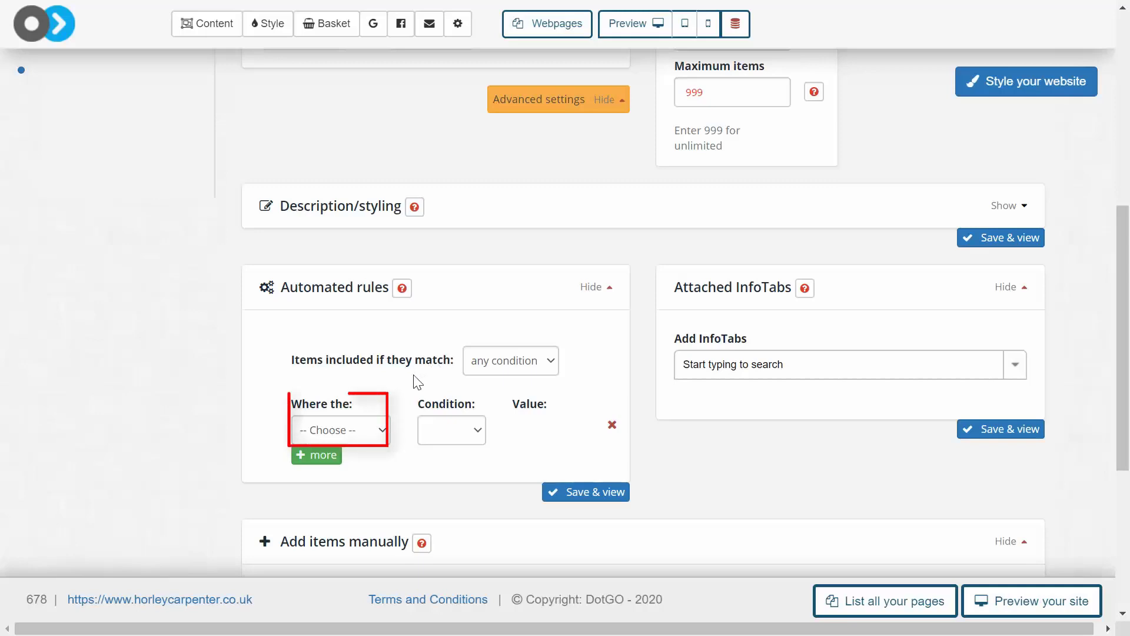
left_click(355, 427)
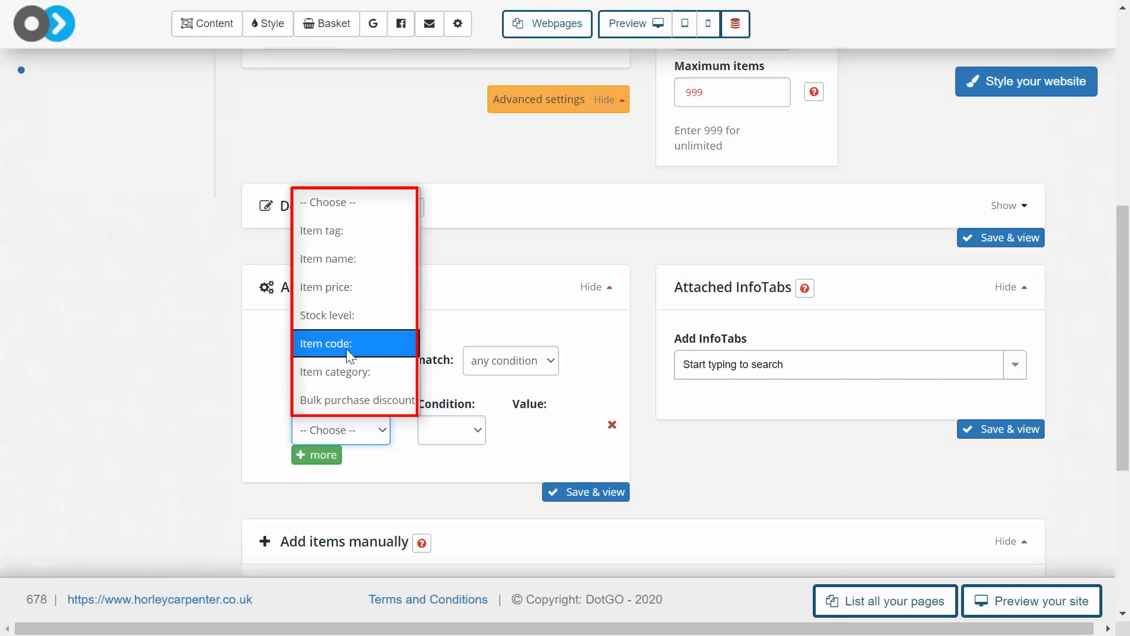
left_click(352, 232)
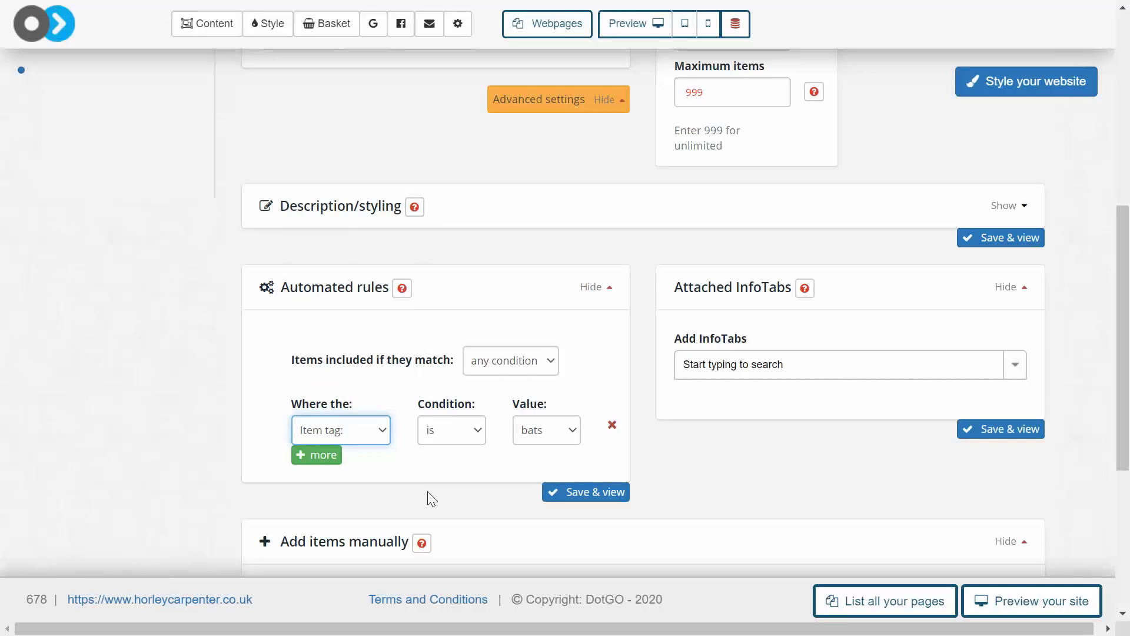
left_click(470, 442)
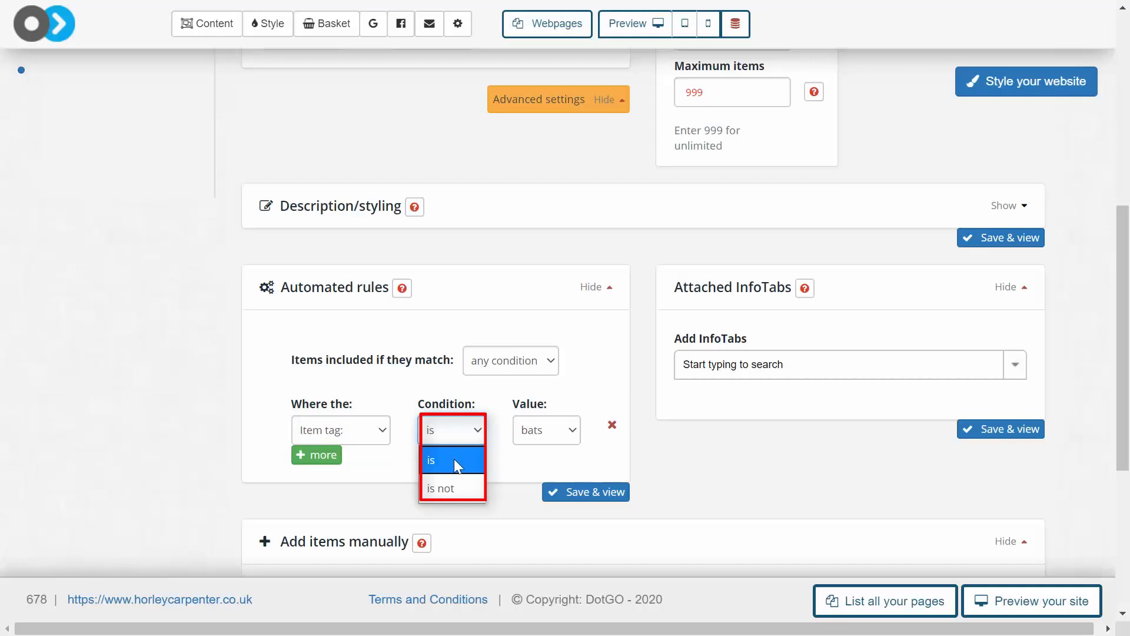
left_click(453, 461)
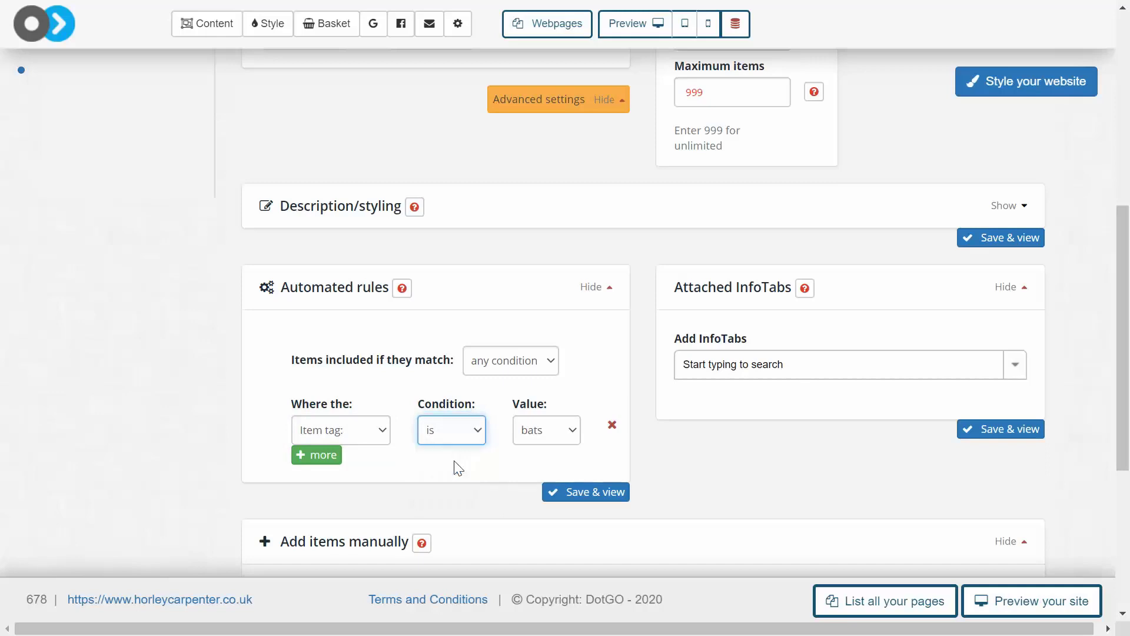
left_click(559, 442)
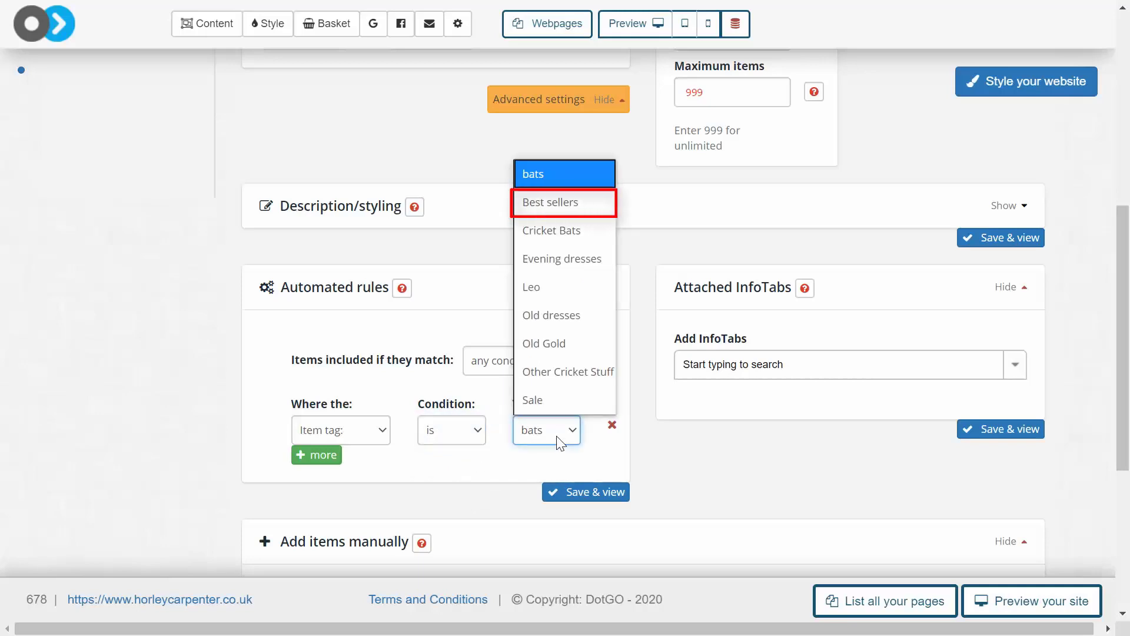
left_click(561, 212)
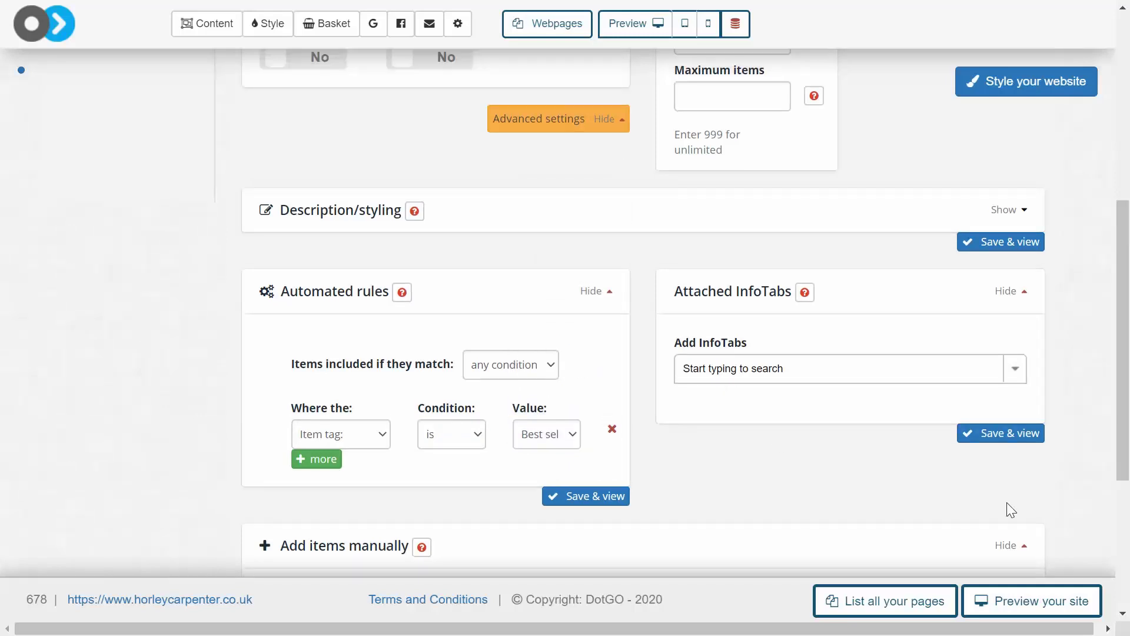
Set the rule matching to "any condition", then save the group and view its page
left_click(499, 365)
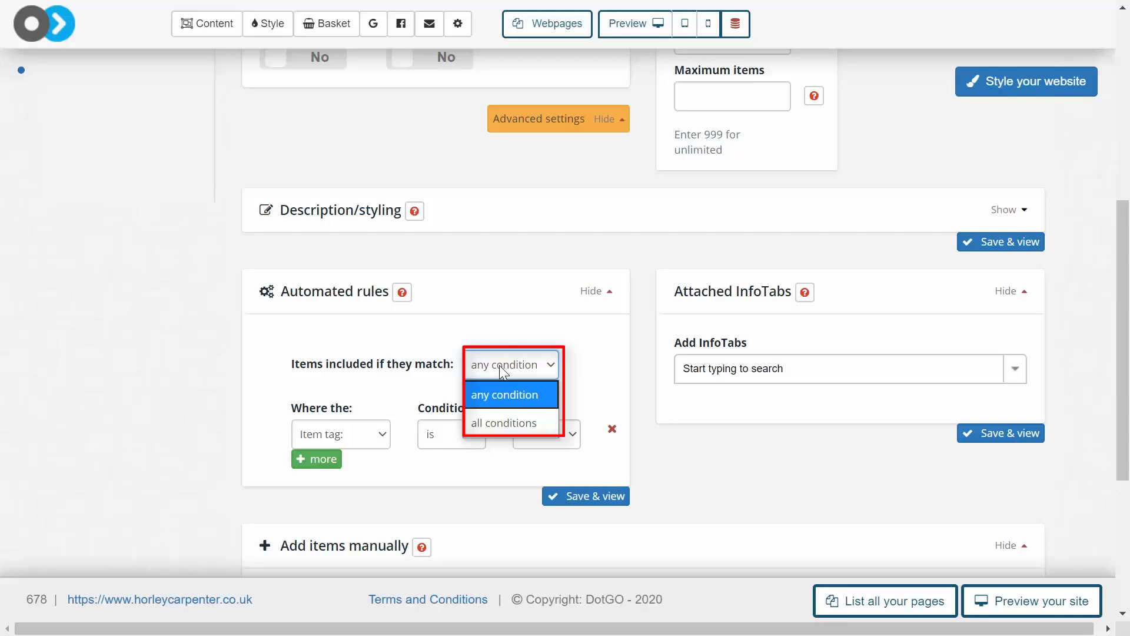
left_click(505, 393)
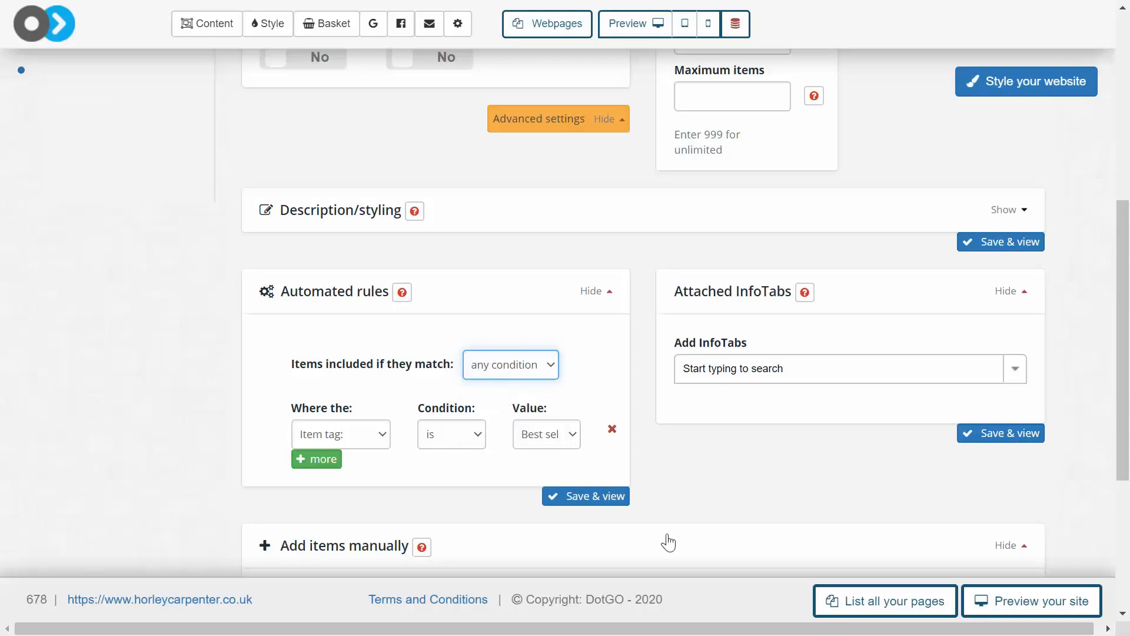
left_click(601, 501)
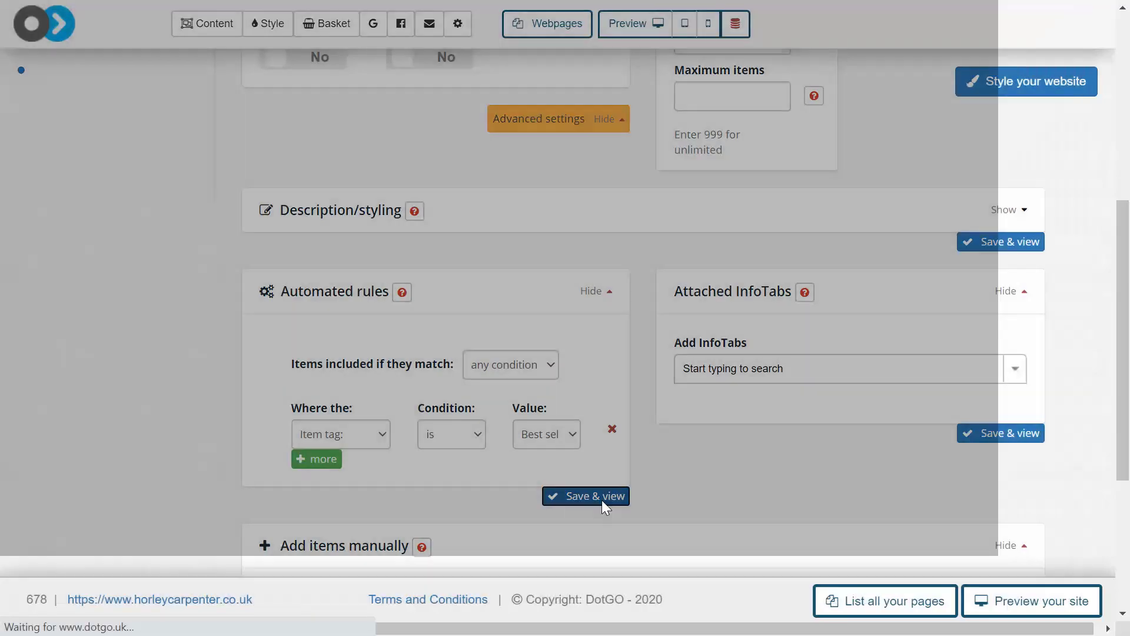
scroll(774, 480, "down", 5)
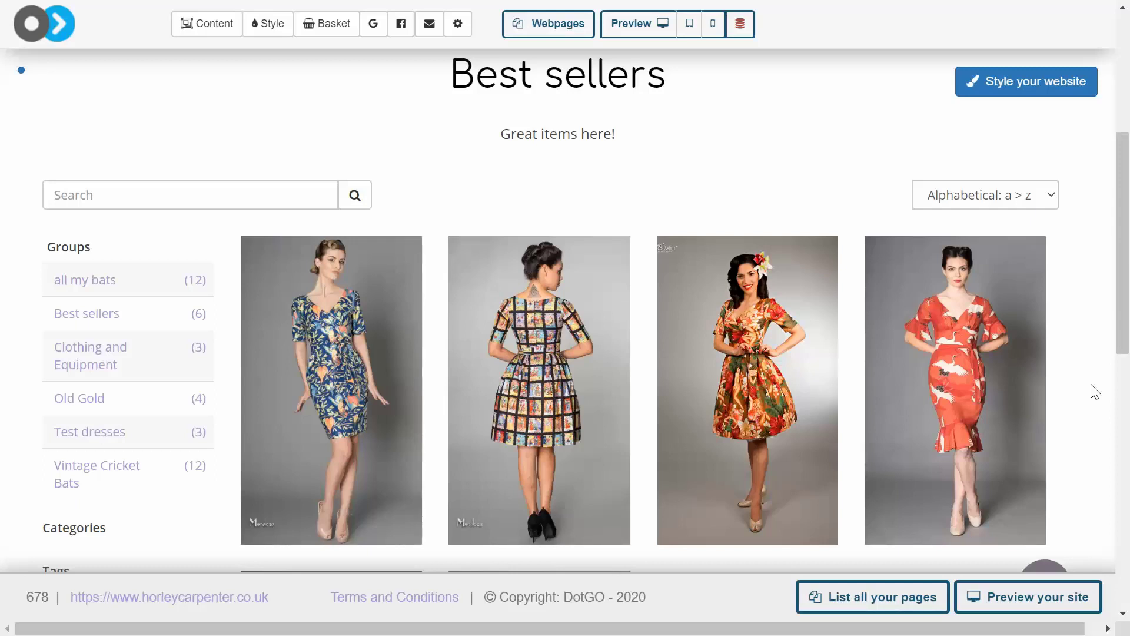
scroll(627, 180, "up", 5)
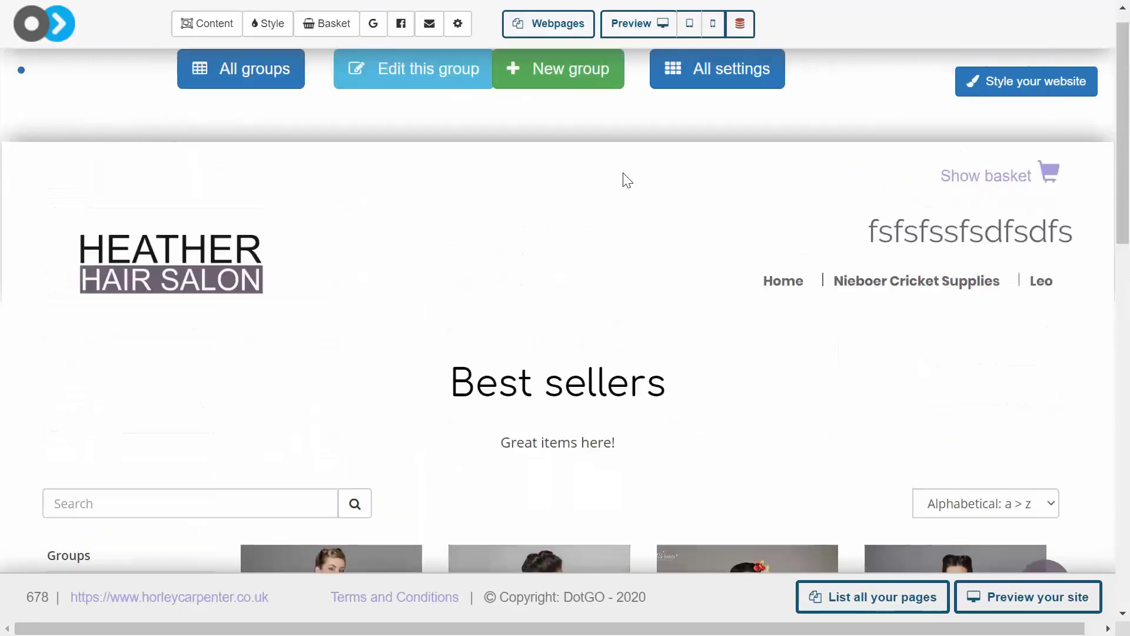
Reopen the Best sellers group for editing and delete its item tag rule
left_click(380, 83)
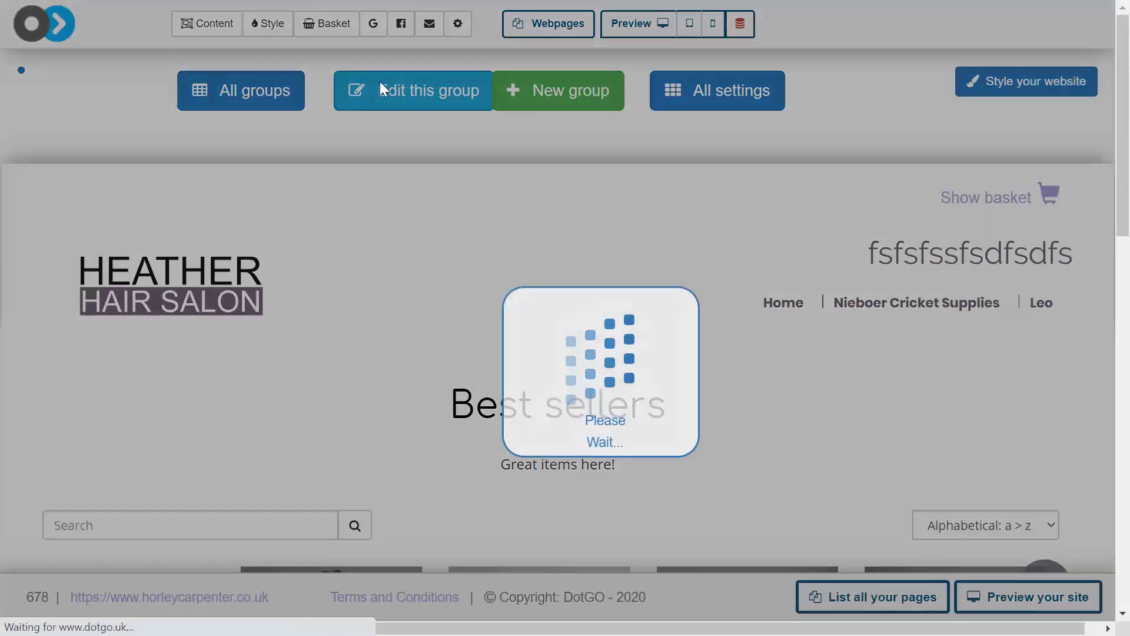
scroll(578, 362, "down", 7)
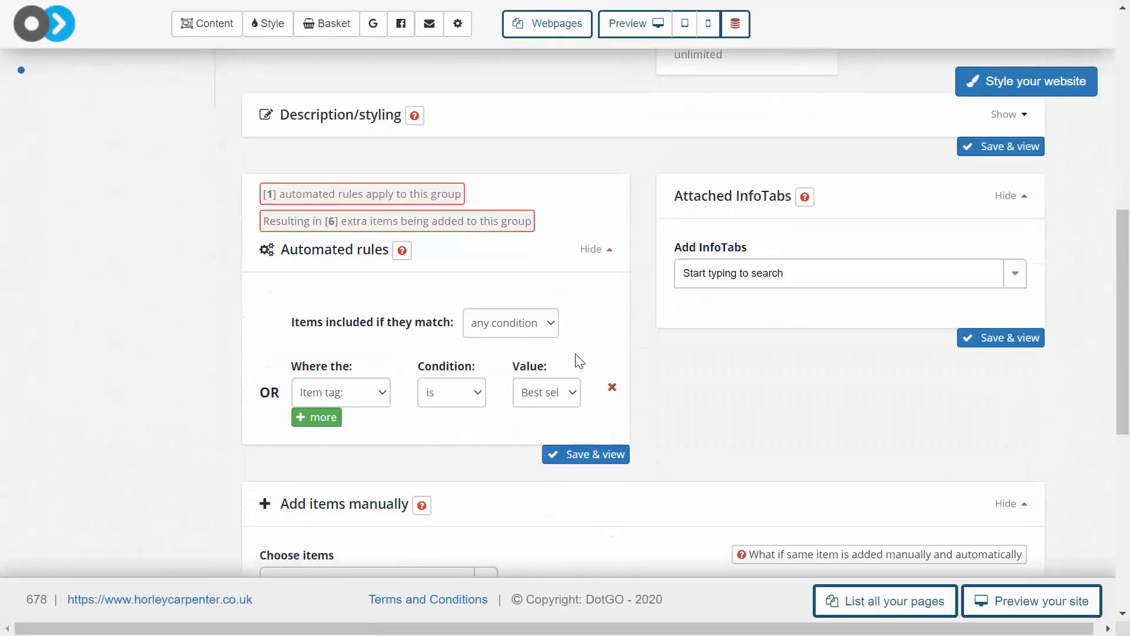
left_click(611, 388)
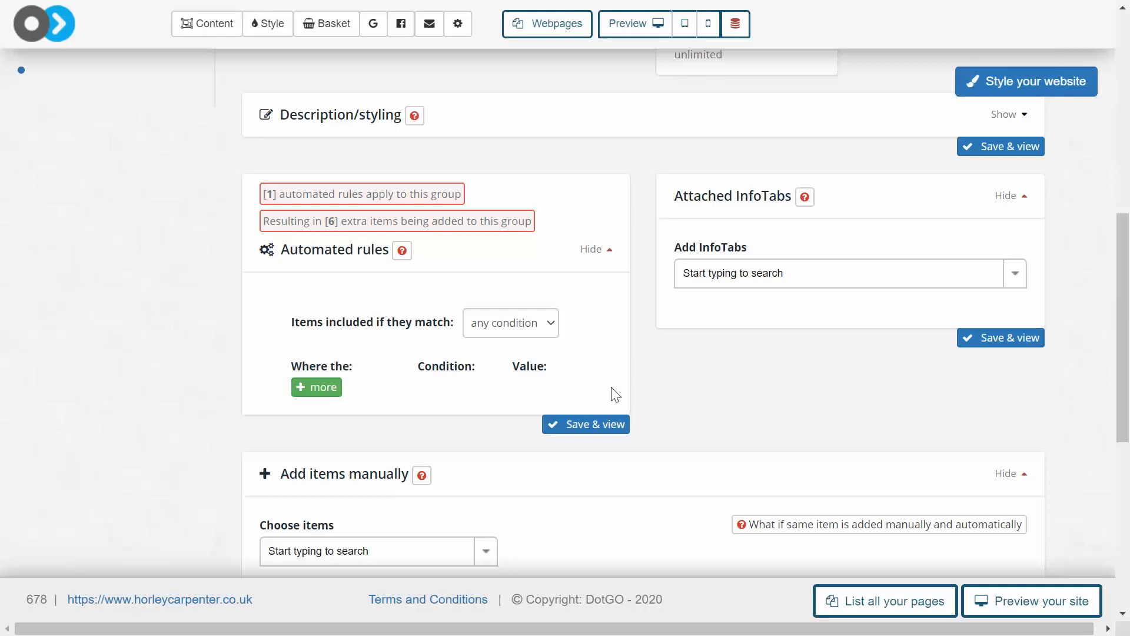
Add an automated rule including items whose name does not contain "dsilhfsiqof", and save and view the group
left_click(312, 390)
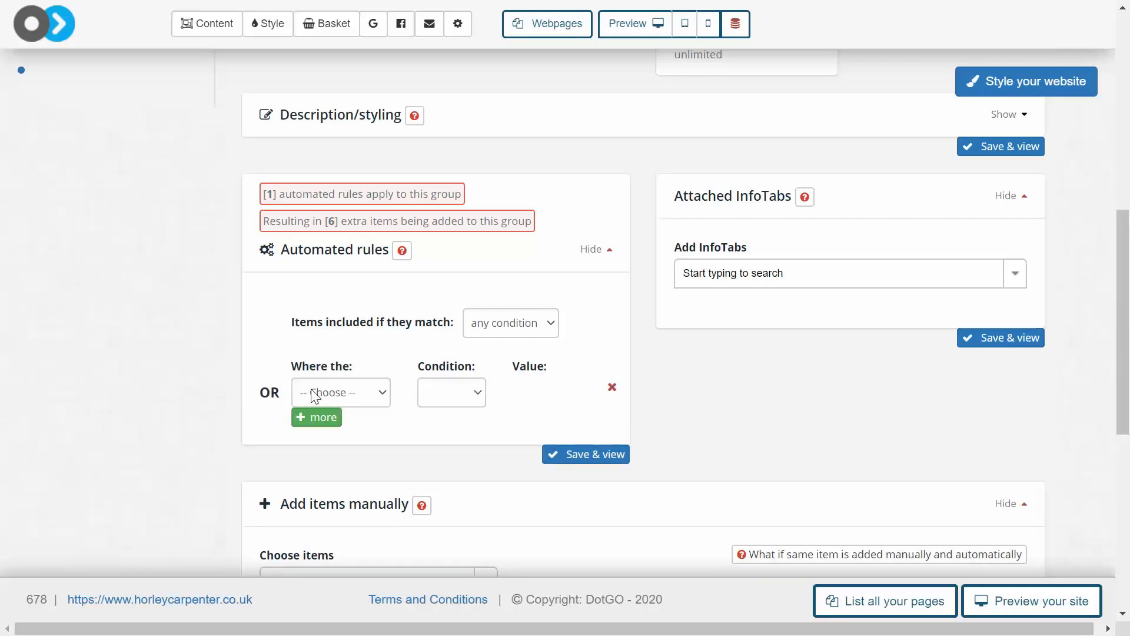
left_click(342, 393)
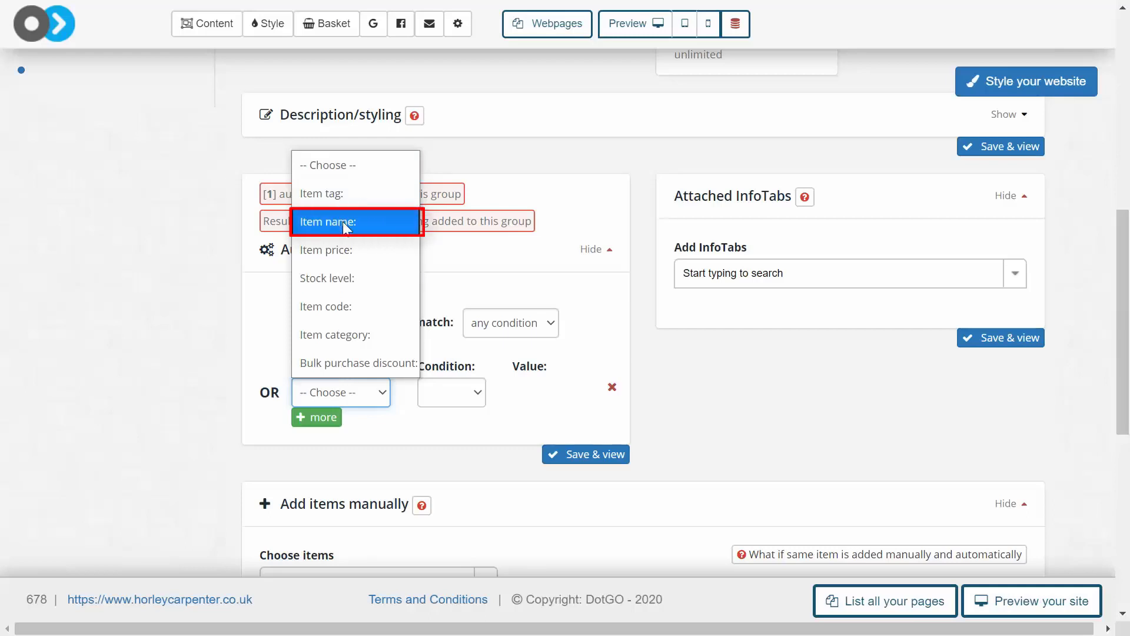
left_click(343, 221)
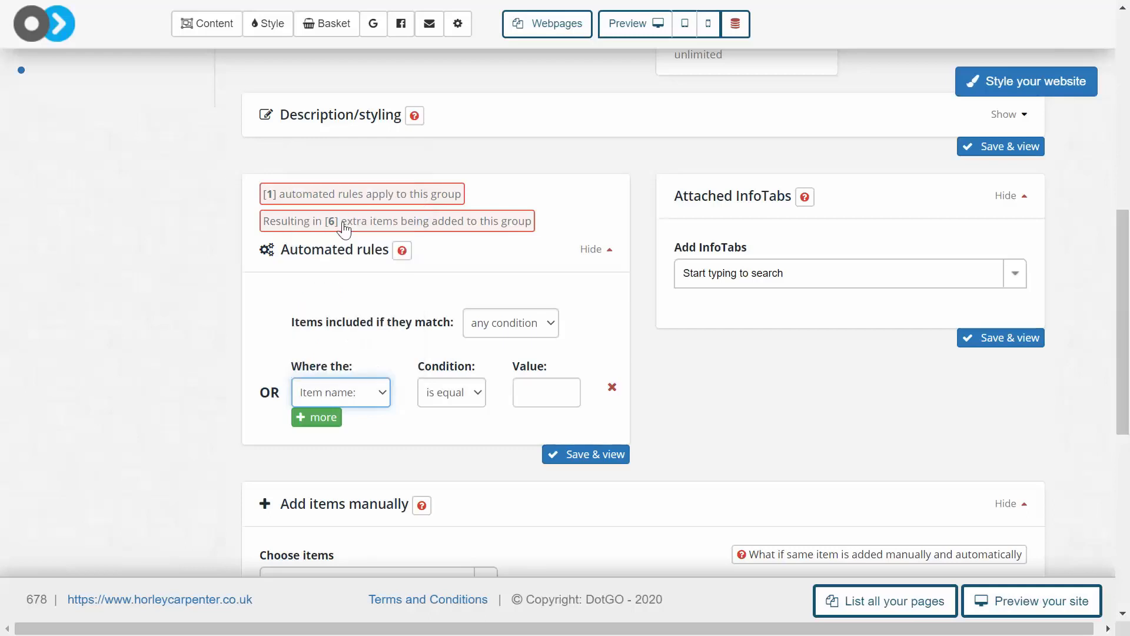
left_click(466, 393)
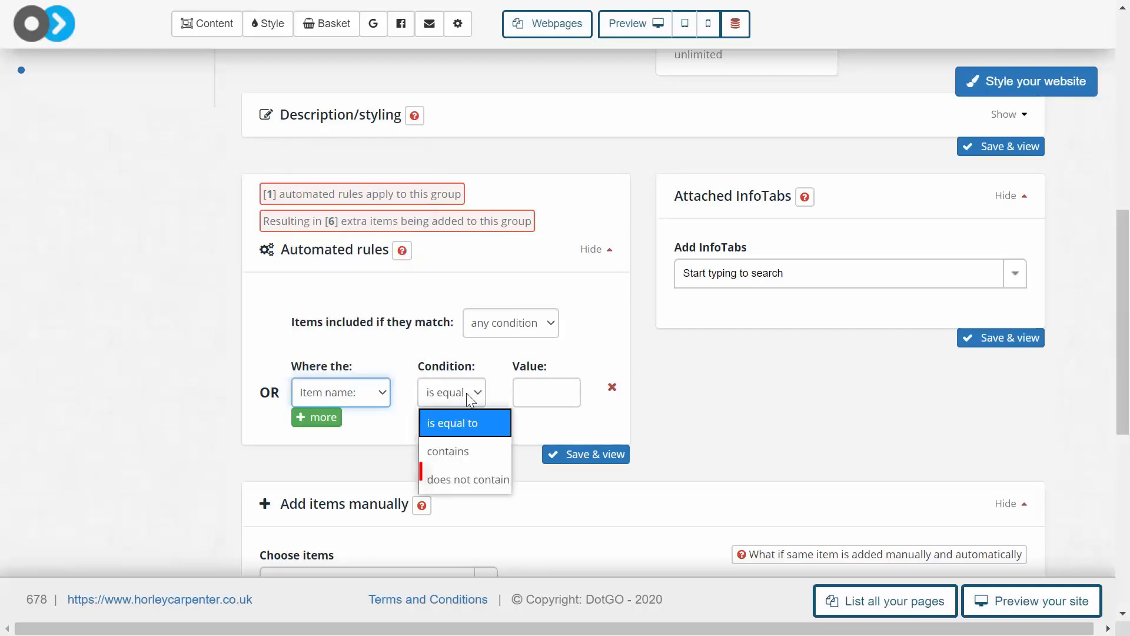
left_click(476, 476)
left_click(526, 399)
type("dsilhfsigof")
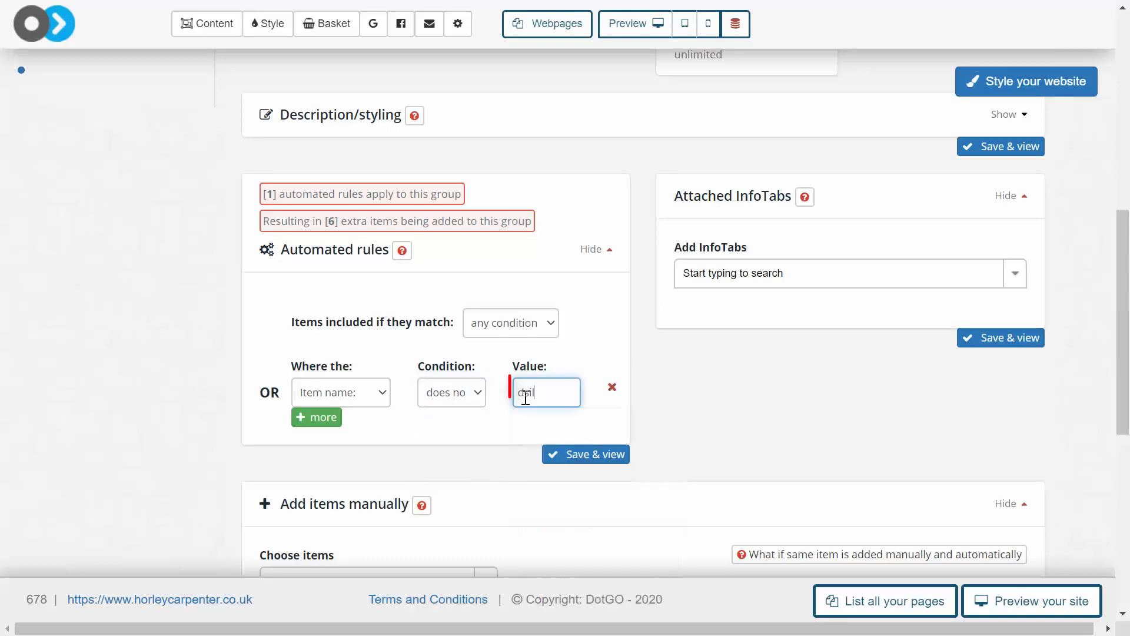
left_click(760, 423)
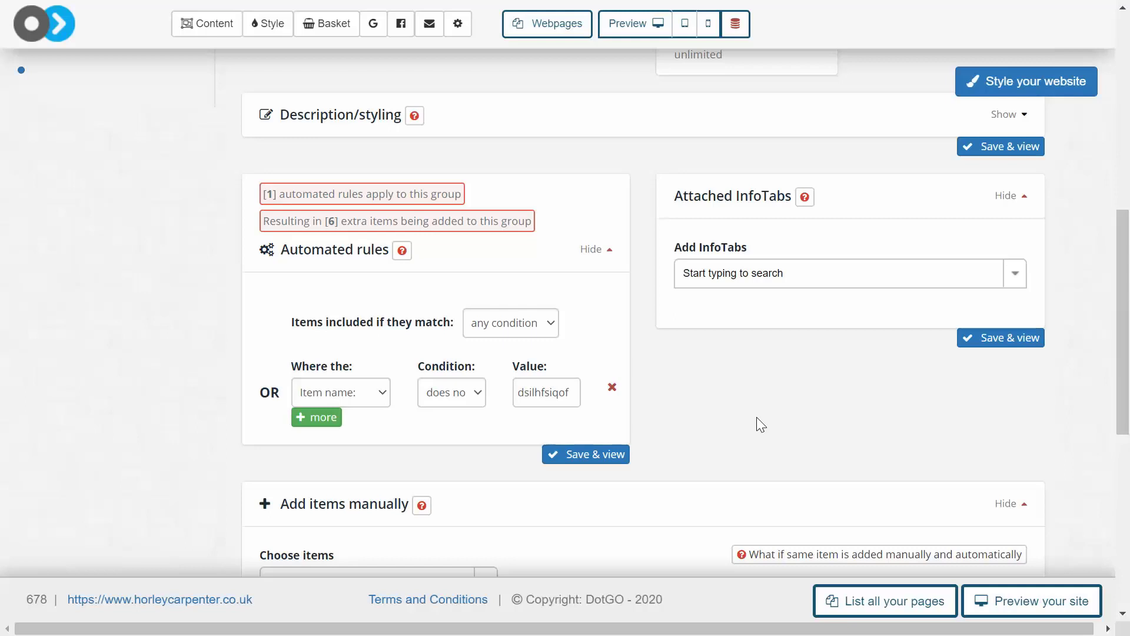
left_click(593, 456)
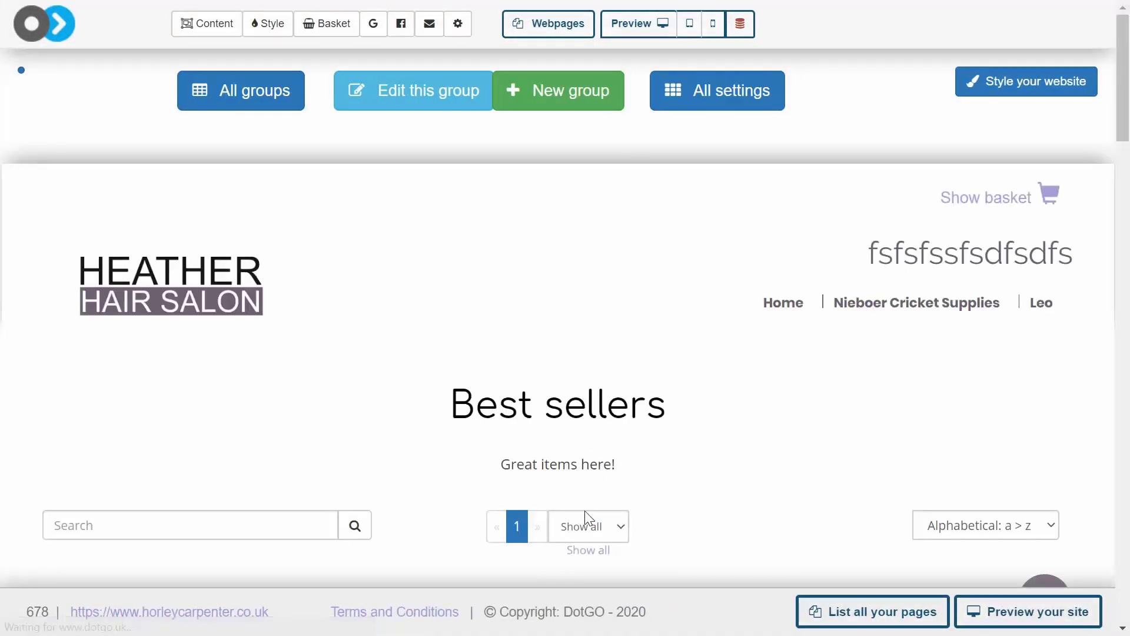
Show all items on the Best sellers page and look through the dresses included in the group
left_click(587, 525)
left_click(585, 552)
scroll(676, 461, "down", 5)
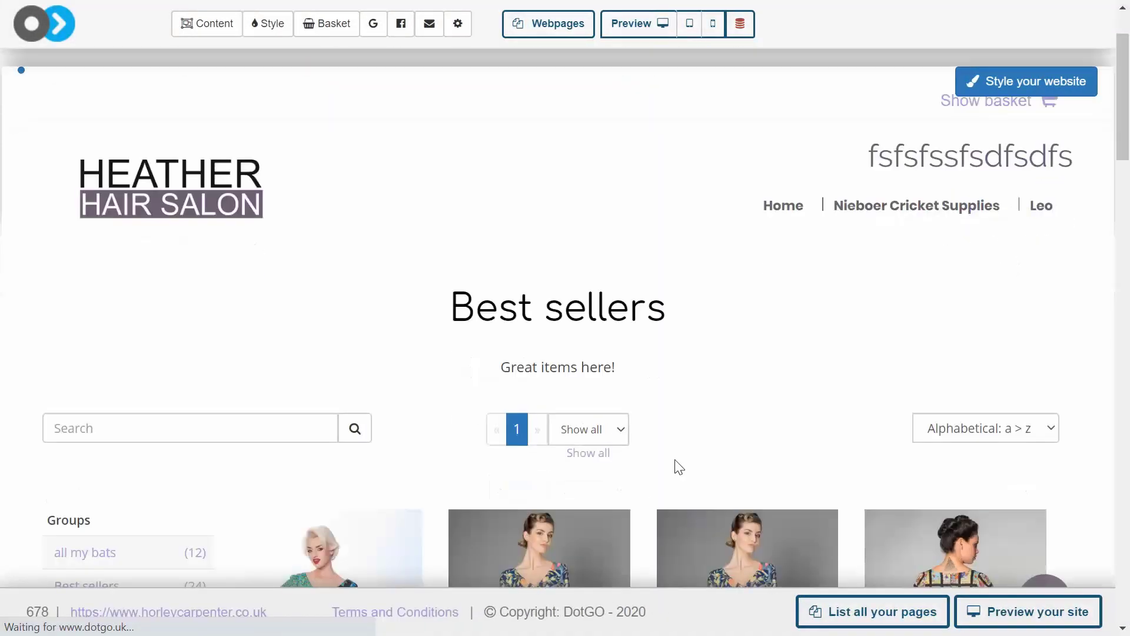
scroll(678, 467, "down", 20)
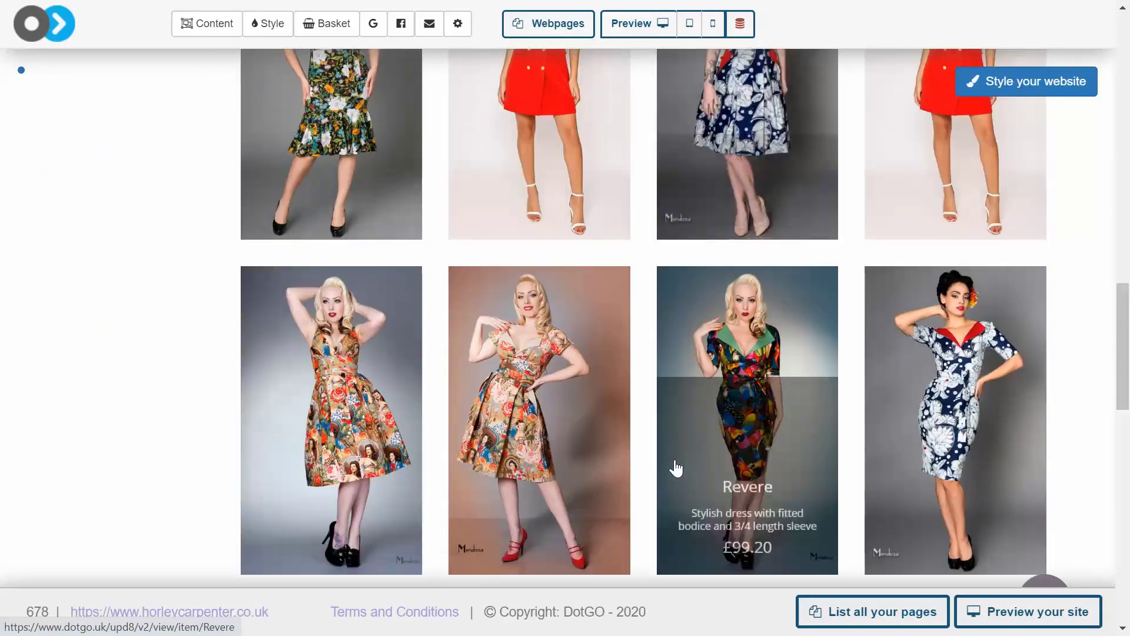
scroll(676, 468, "down", 5)
scroll(675, 468, "up", 10)
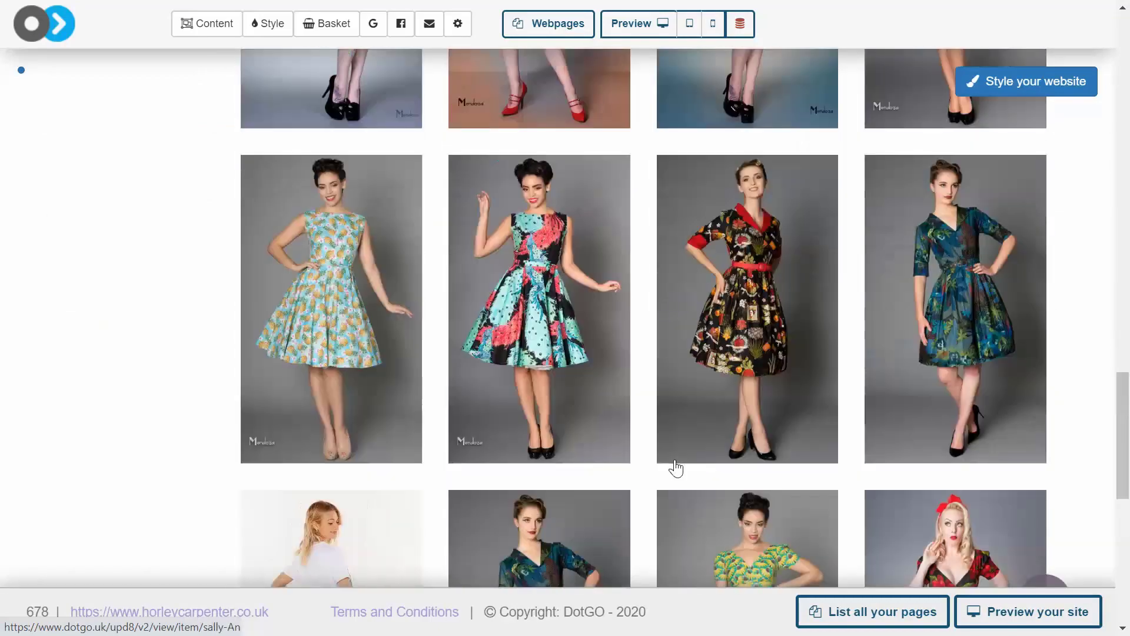
scroll(675, 468, "up", 15)
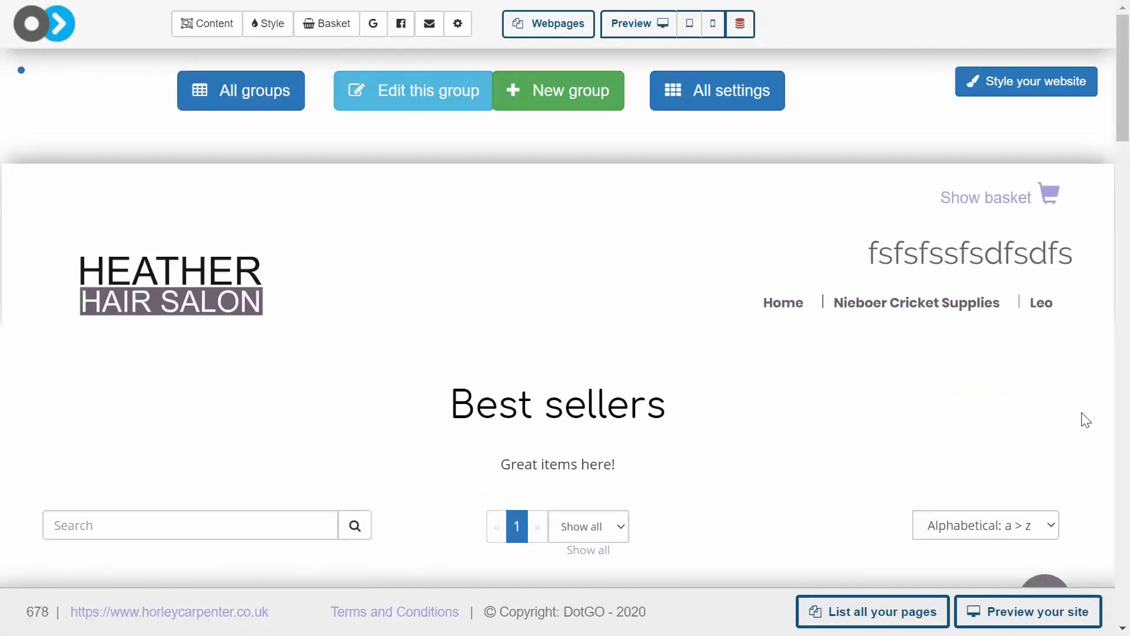